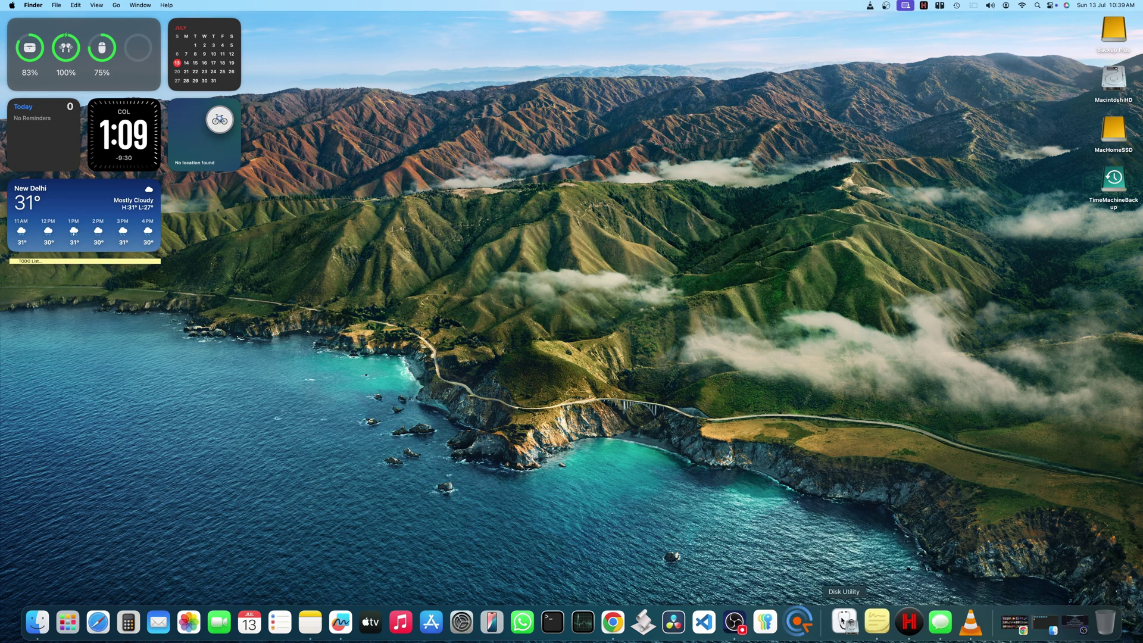
Open Disk Utility and check WD_BLACK's GUID Partition Map and MacHomeSSD's APFS format.
click(842, 619)
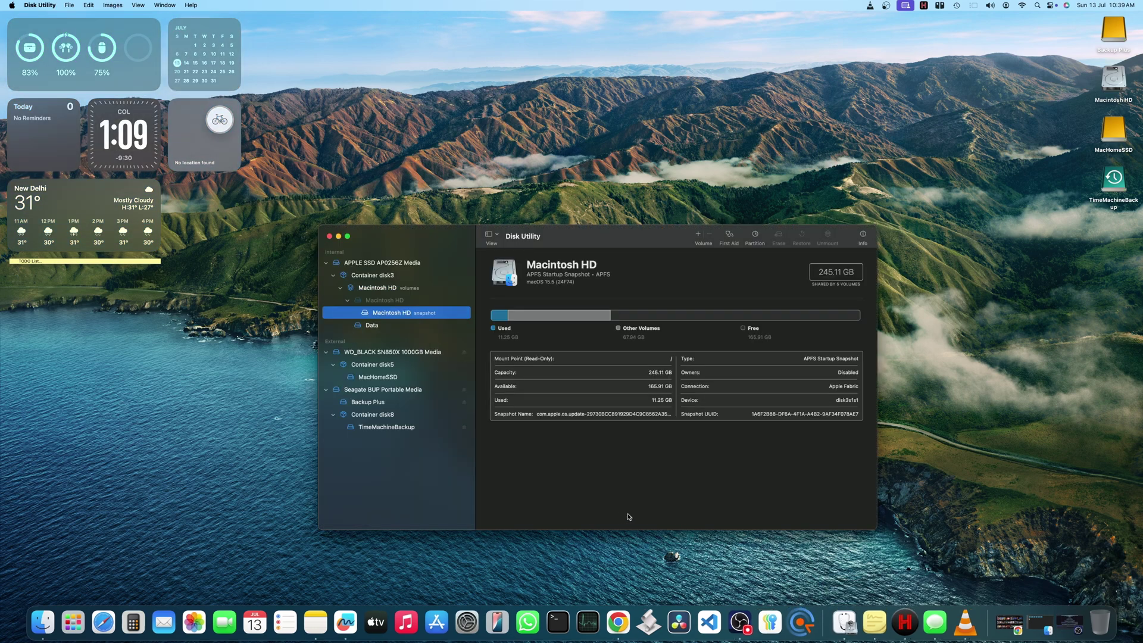
click(391, 390)
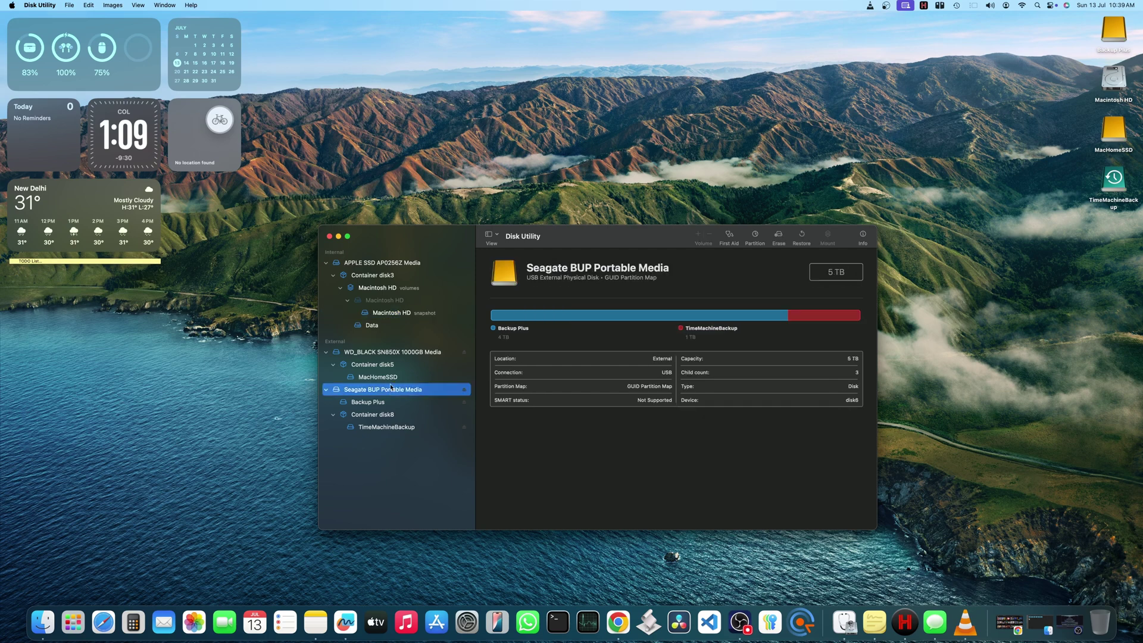
click(384, 352)
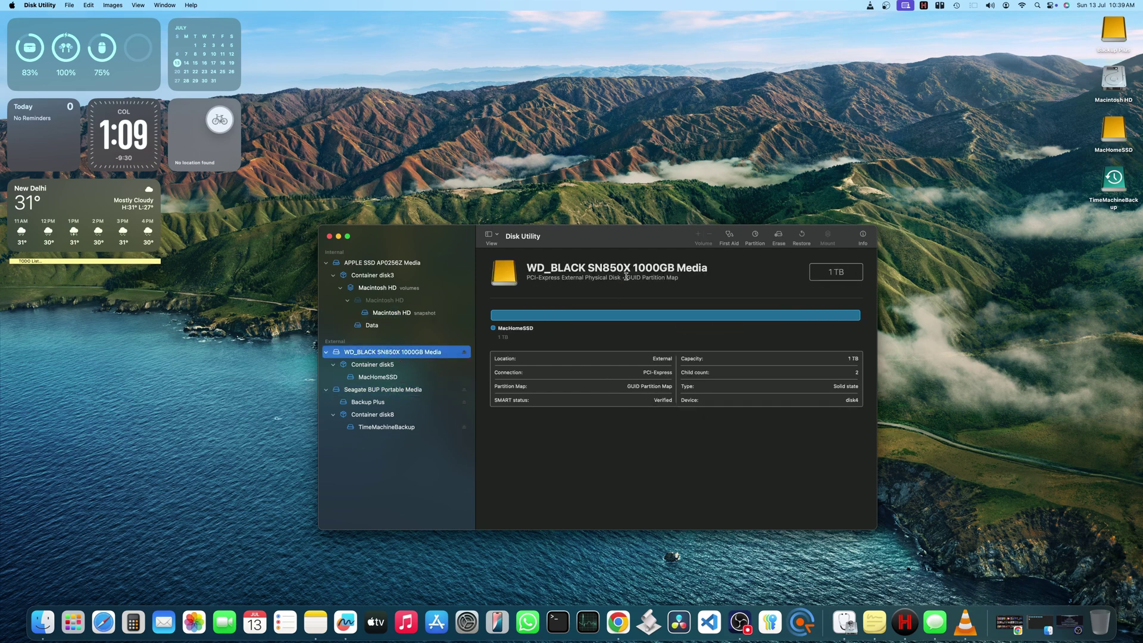
drag(625, 277, 675, 278)
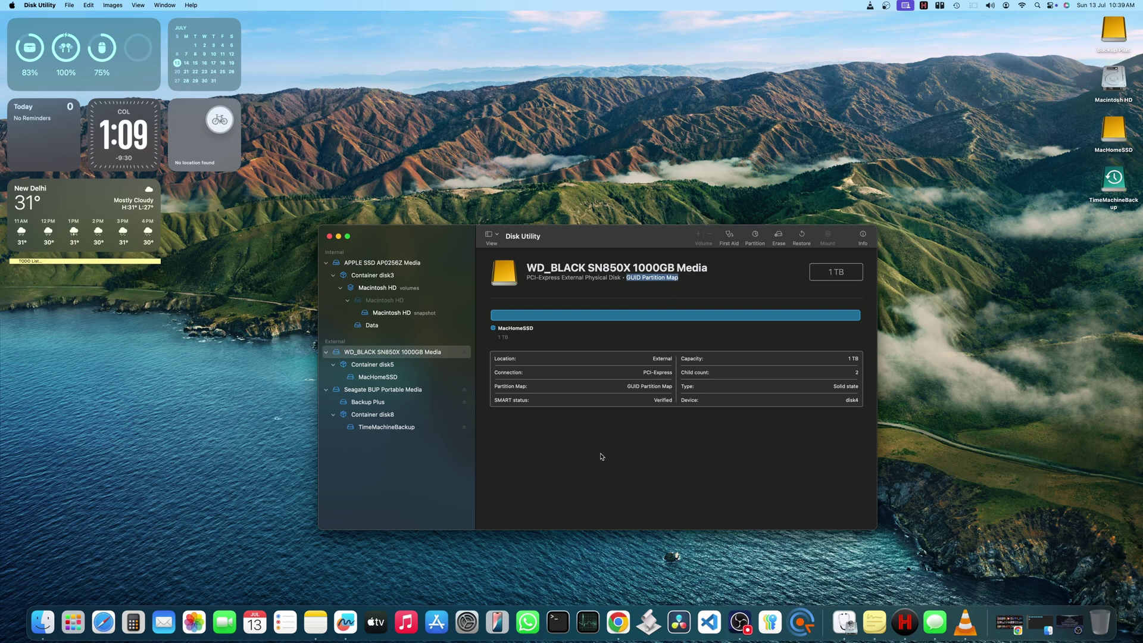
click(372, 377)
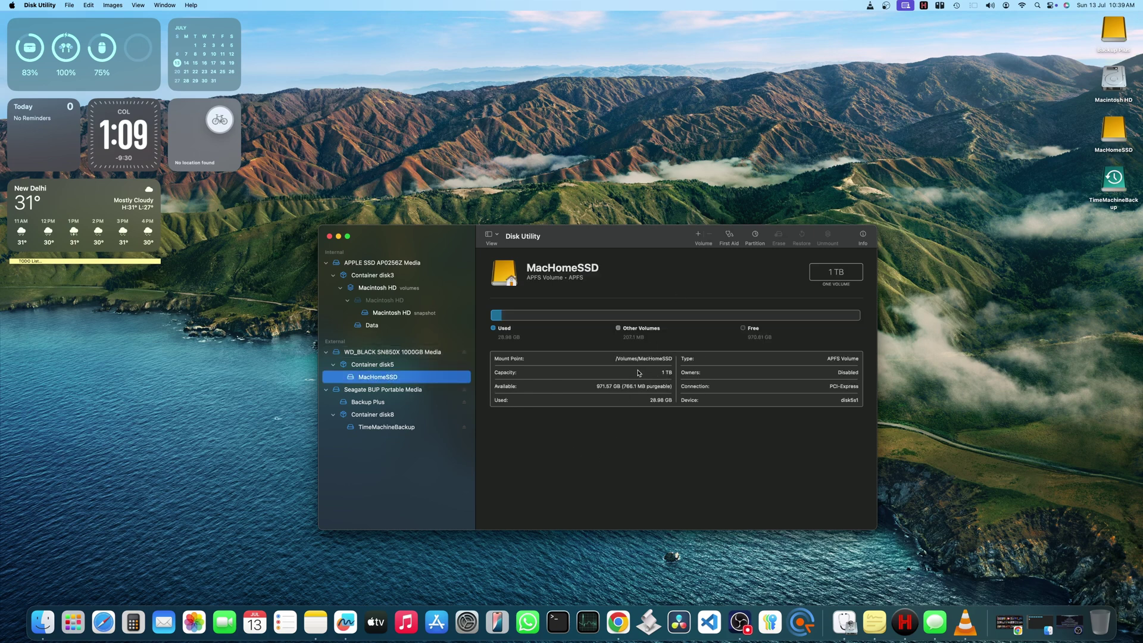
drag(567, 278, 628, 278)
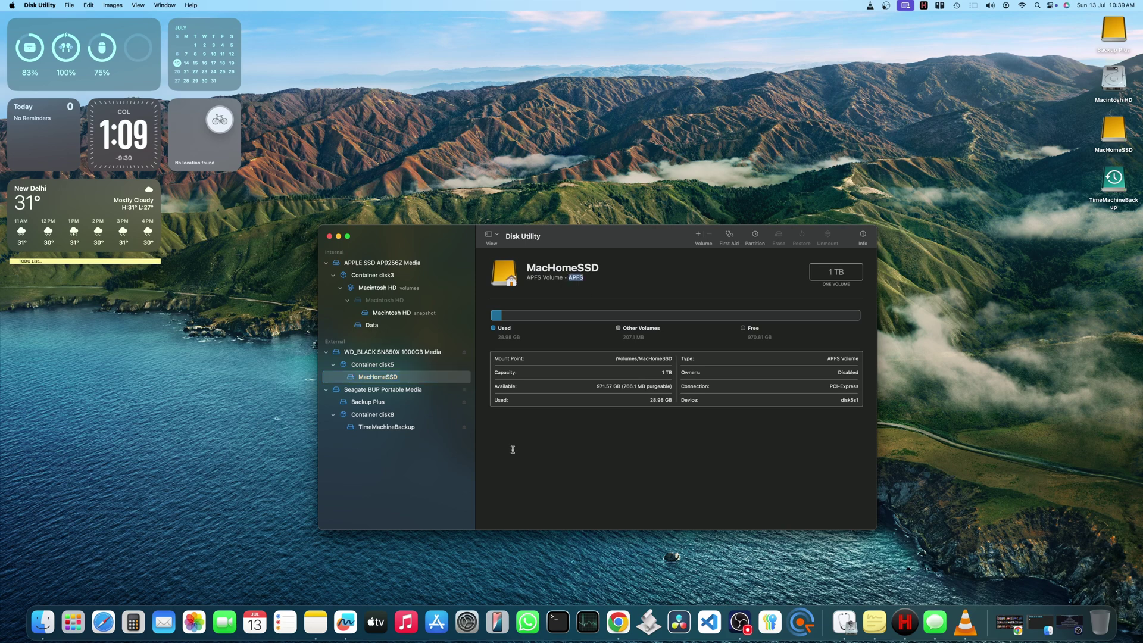
Collapse the WD_BLACK and internal APPLE SSD entries and select the Seagate BUP Portable Media disk.
click(375, 390)
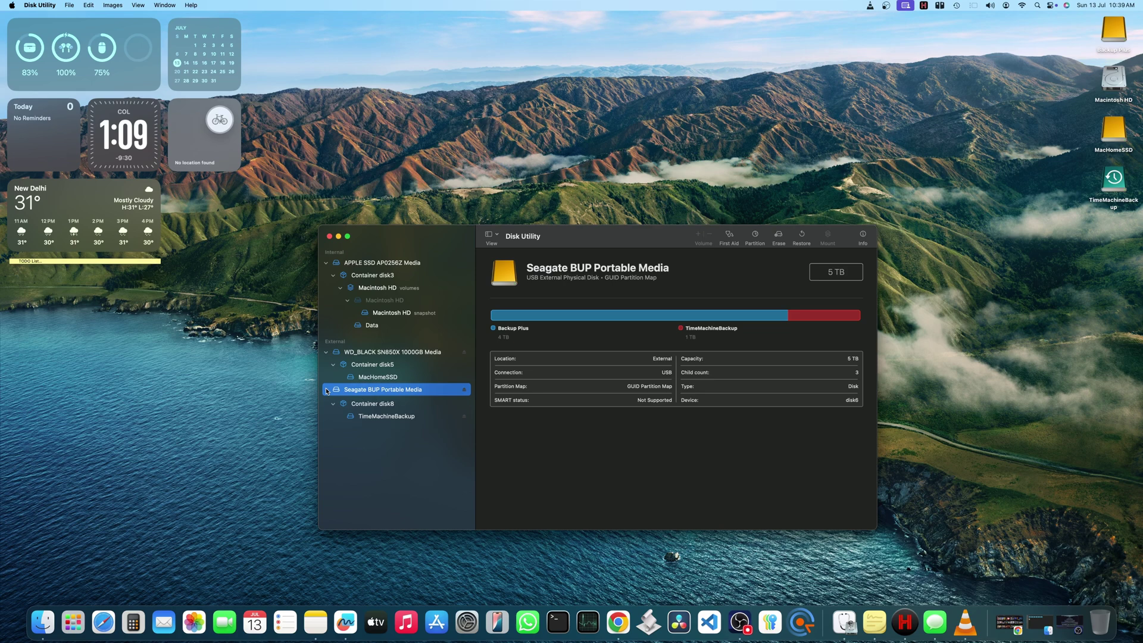
click(326, 352)
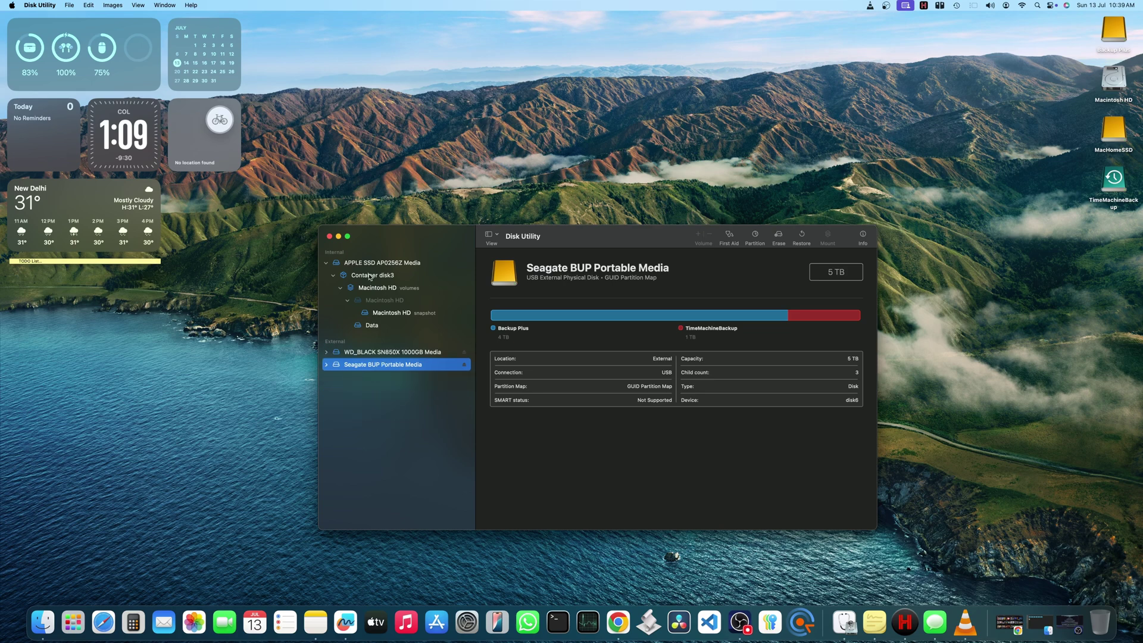
click(326, 263)
click(363, 263)
click(373, 304)
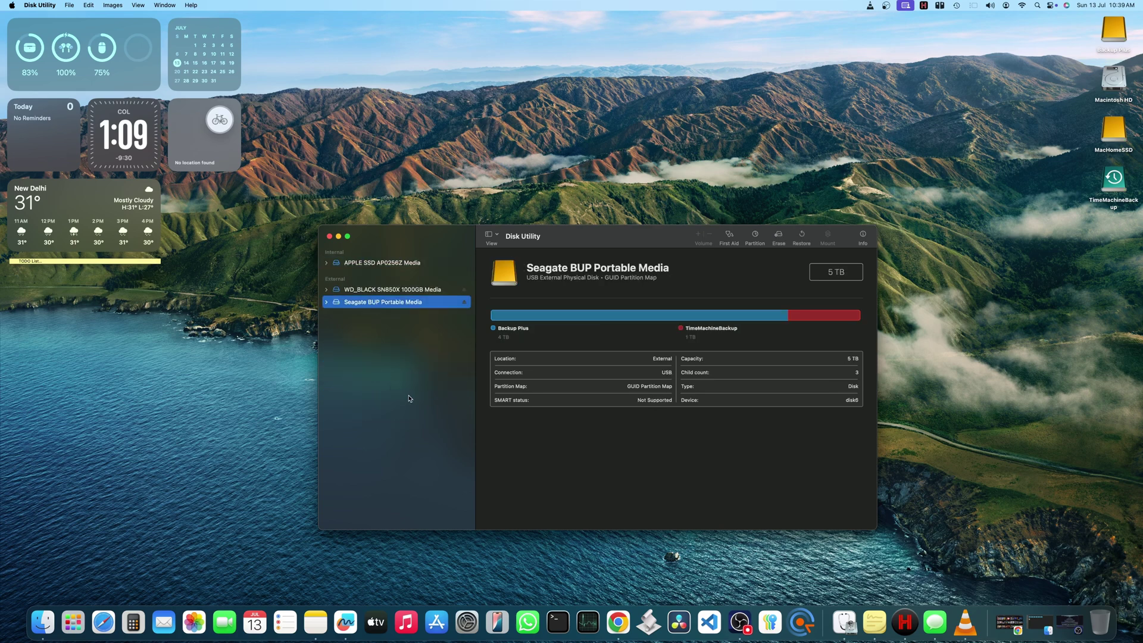
Review the Erase options for the Seagate disk and cancel without erasing.
right_click(374, 306)
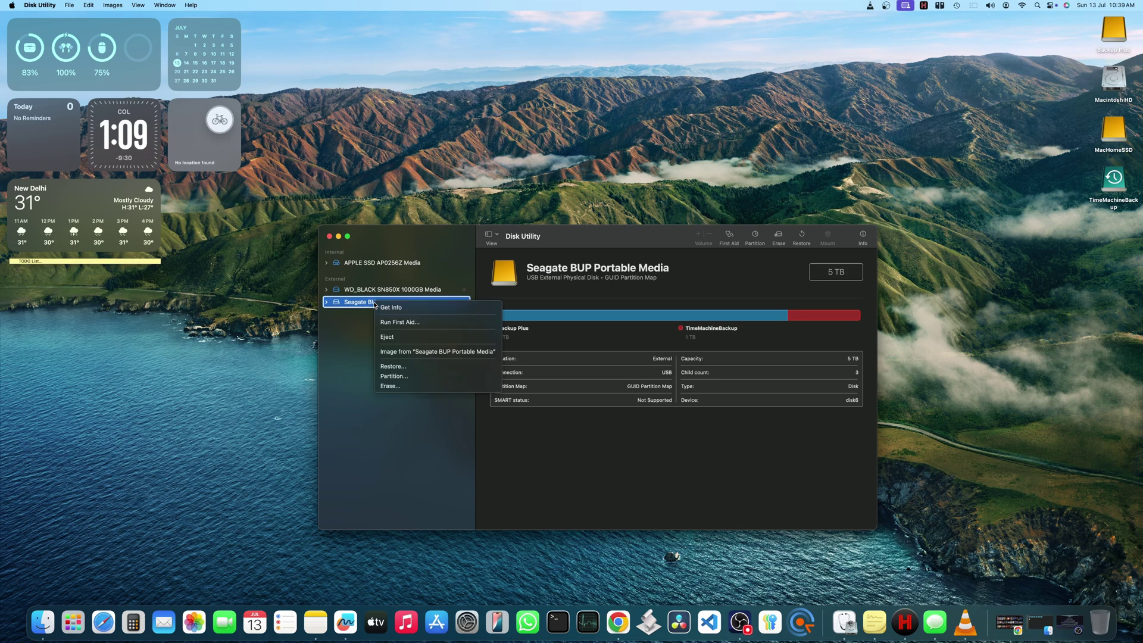
click(394, 386)
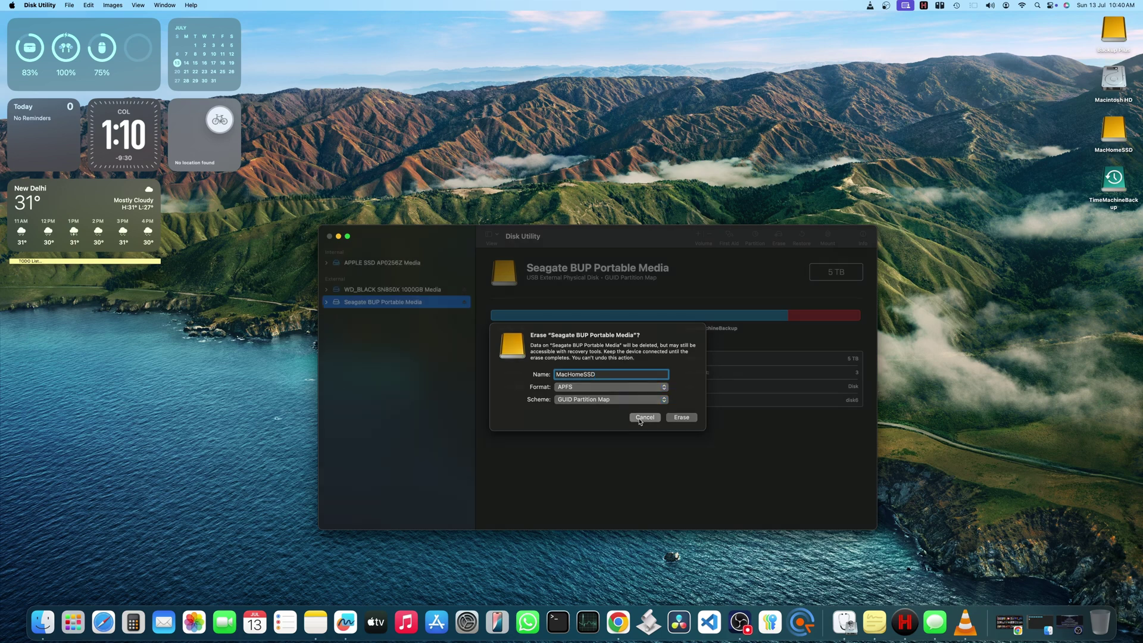
click(640, 419)
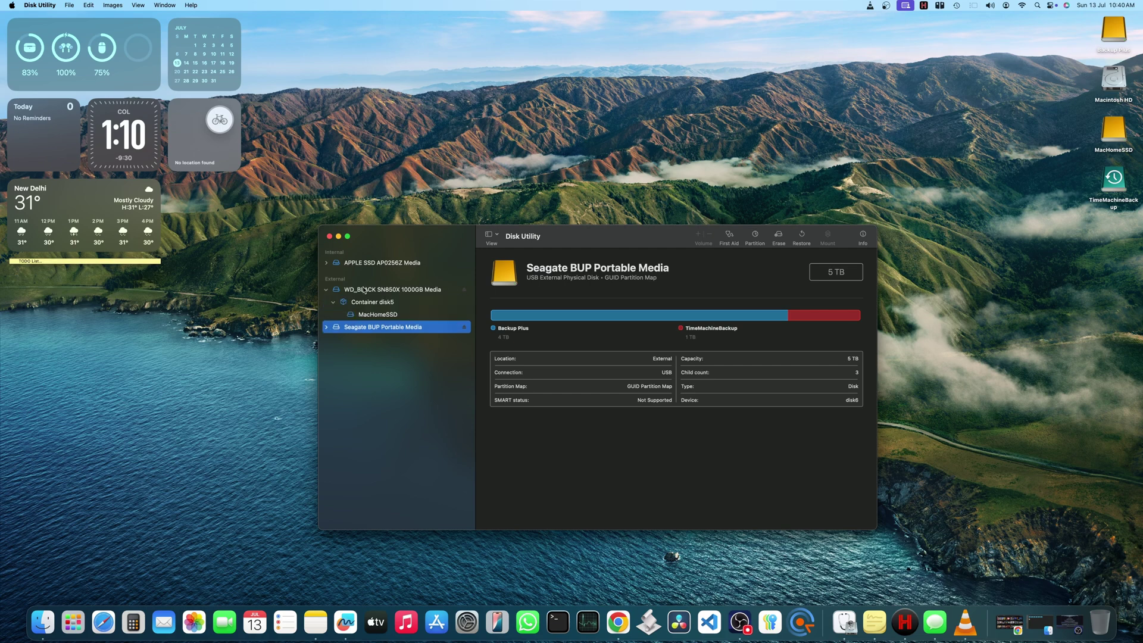
Recheck MacHomeSSD's APFS volume details, then quit Disk Utility.
click(380, 314)
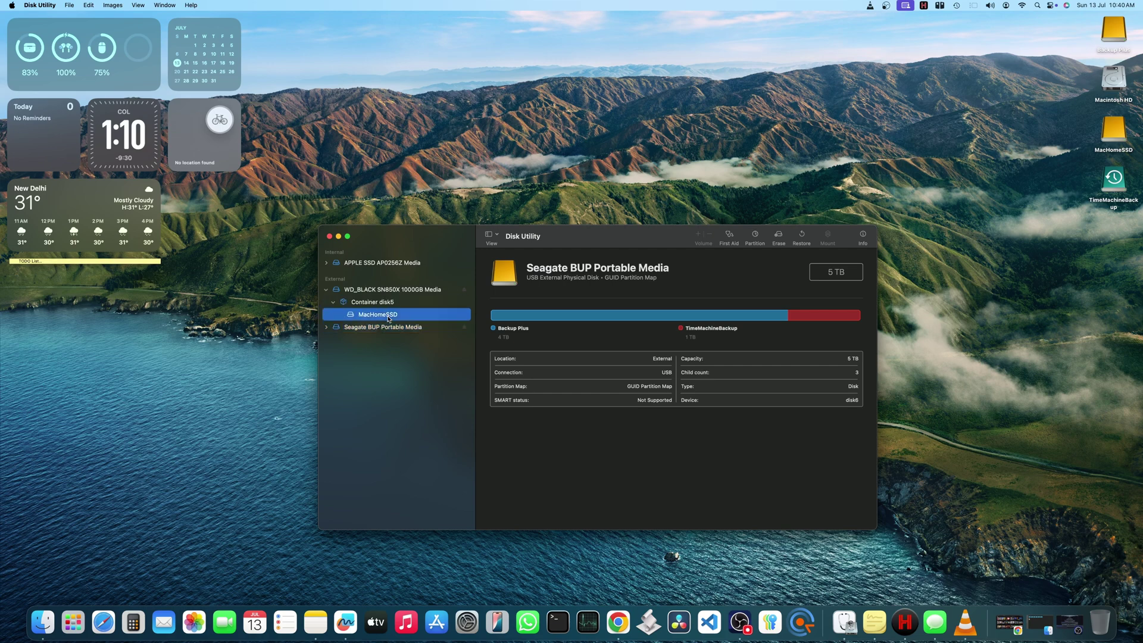
double_click(570, 278)
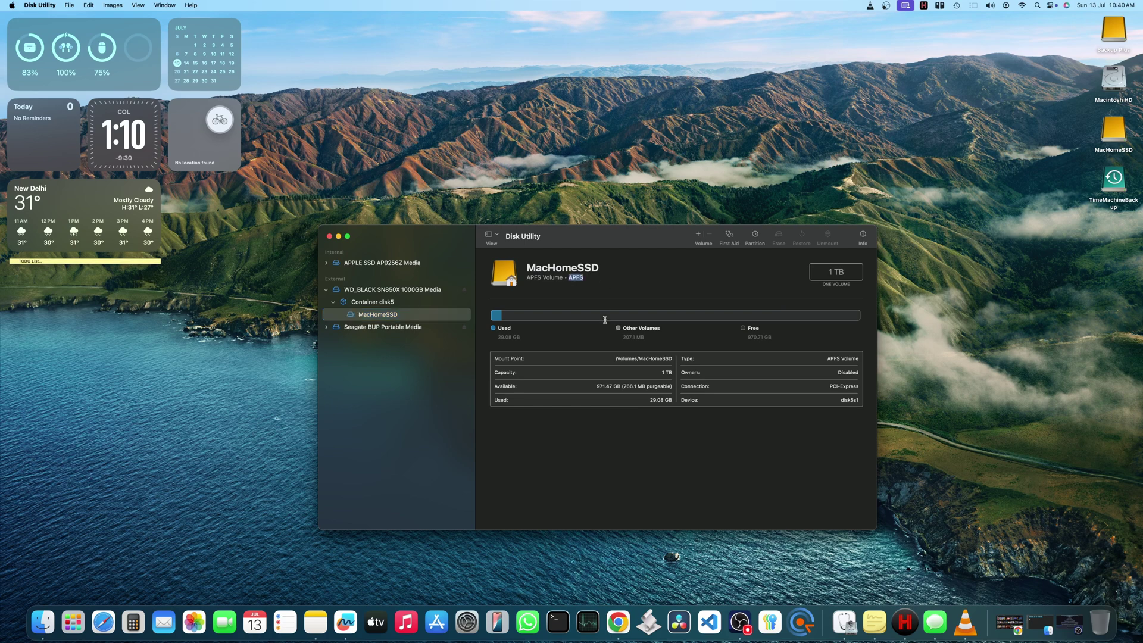
click(329, 237)
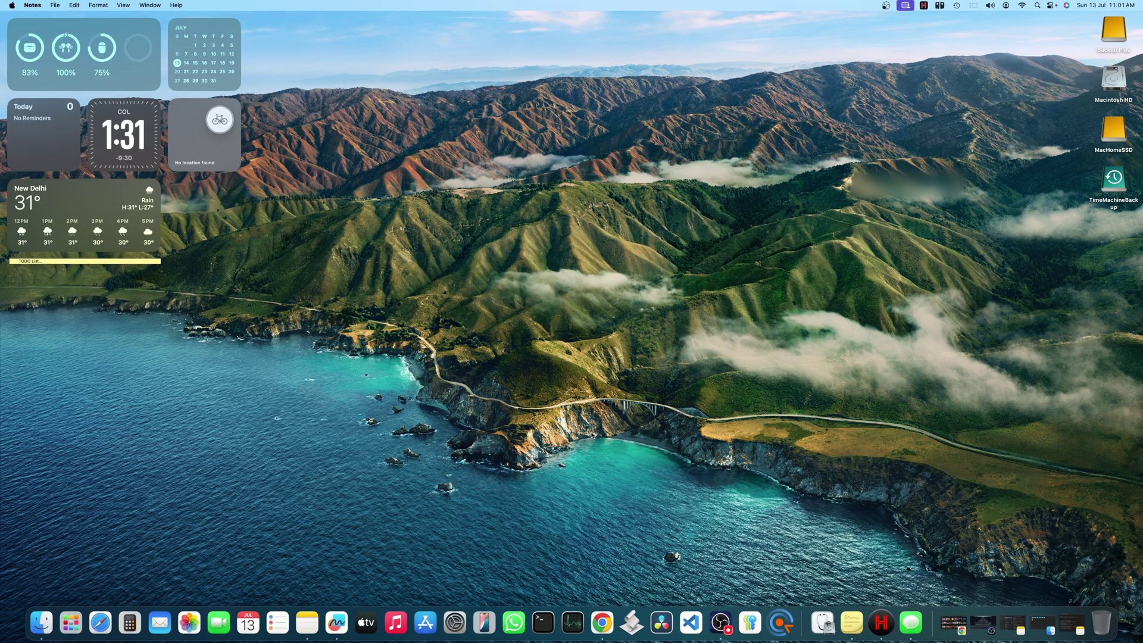
Launch System Settings, look through the Apple Account settings, and return to General.
click(454, 622)
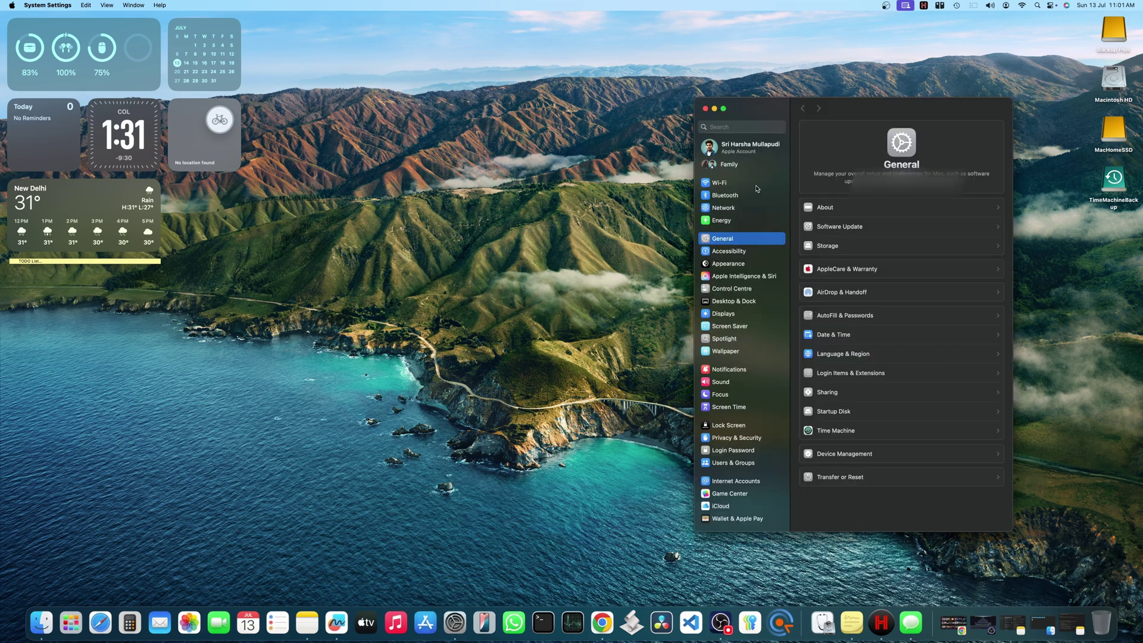
click(746, 152)
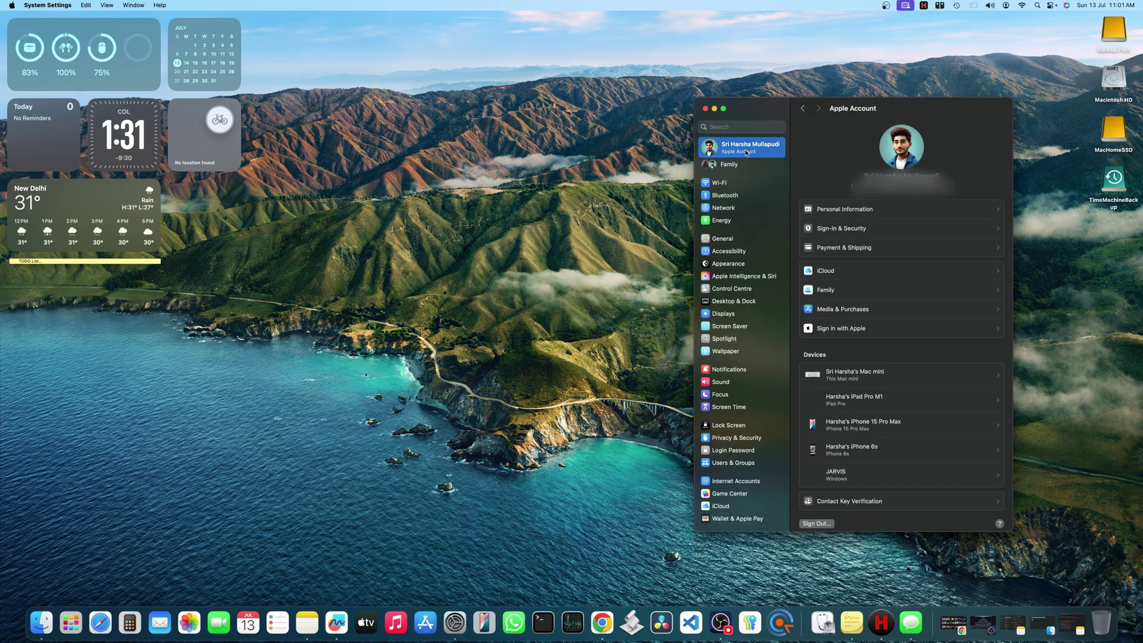
scroll(867, 385, down, 1)
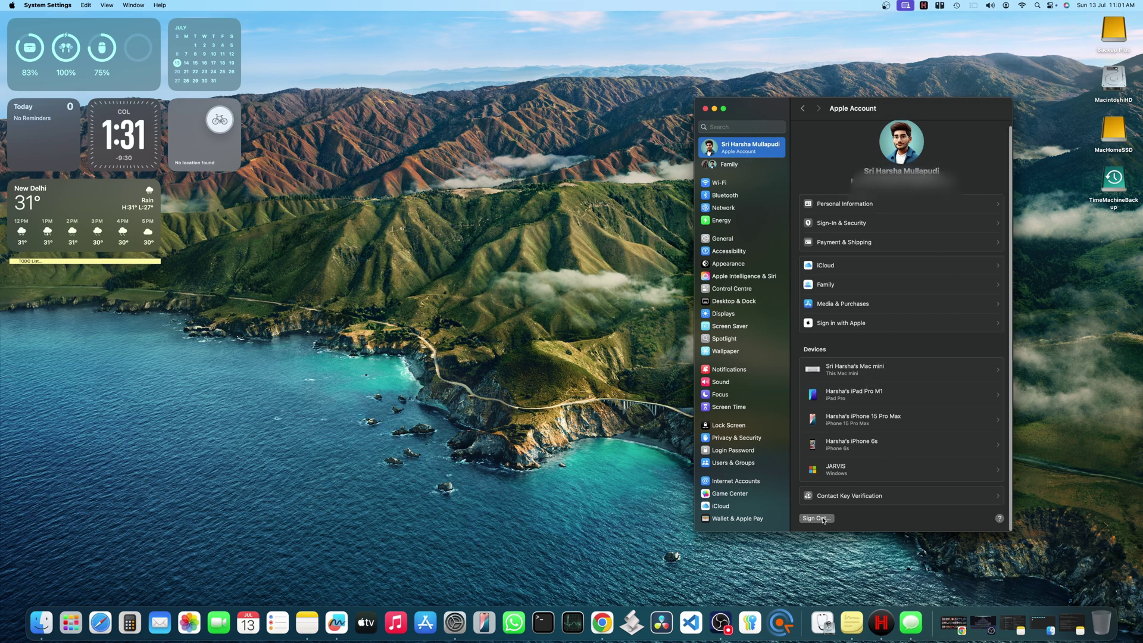
scroll(879, 526, up, 1)
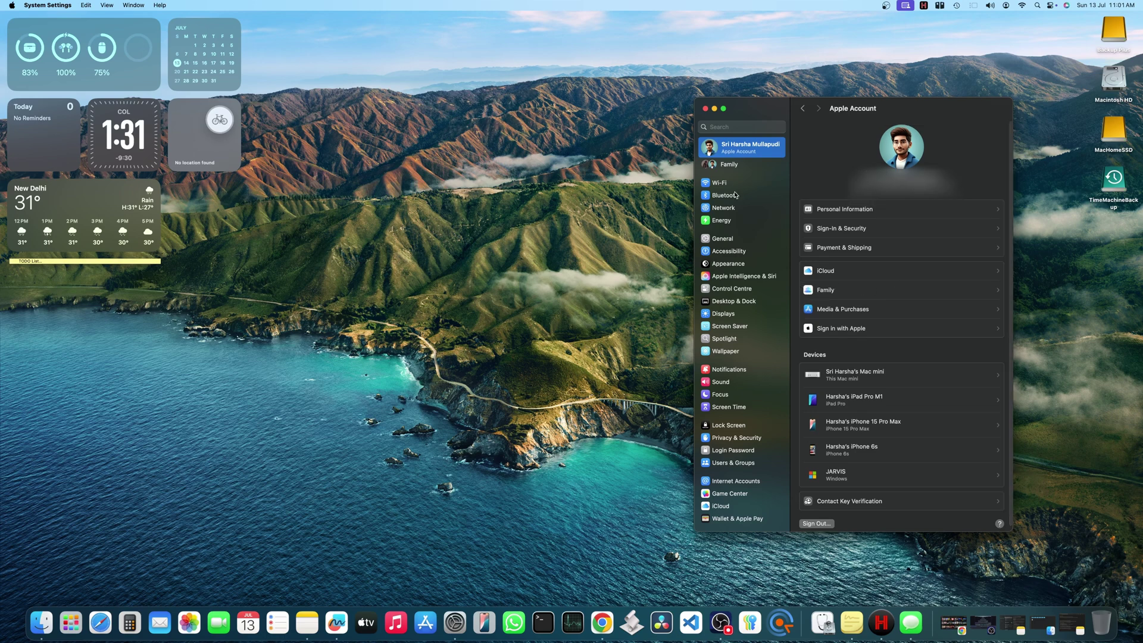
click(726, 238)
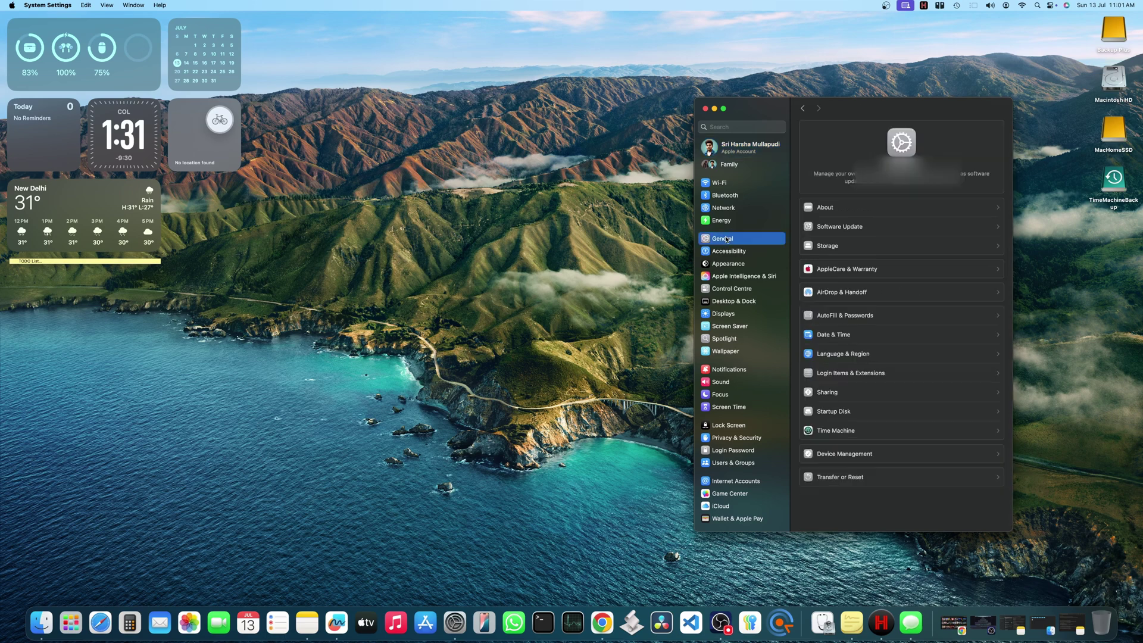
View the Time Machine settings for the TimeMachineBackup disk without starting a backup.
click(862, 430)
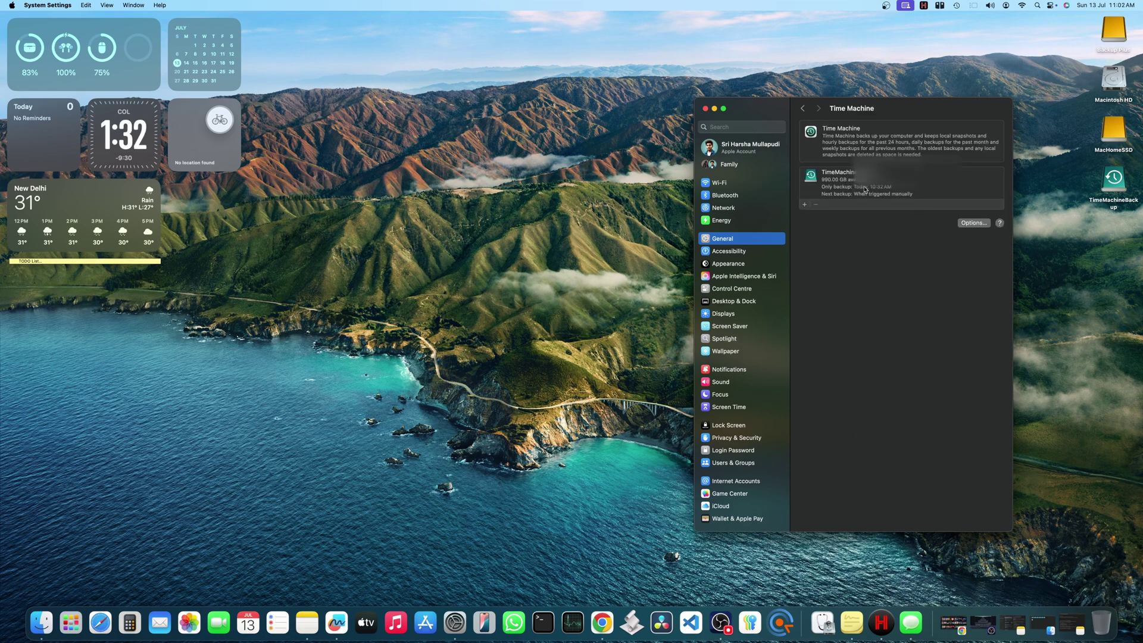
right_click(916, 185)
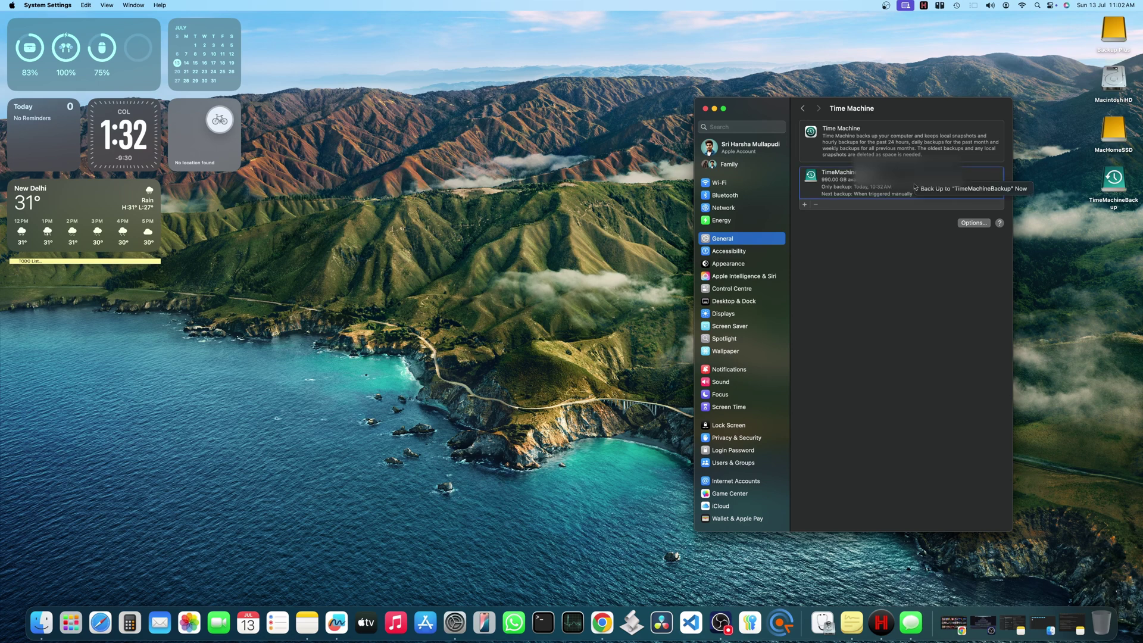
click(875, 296)
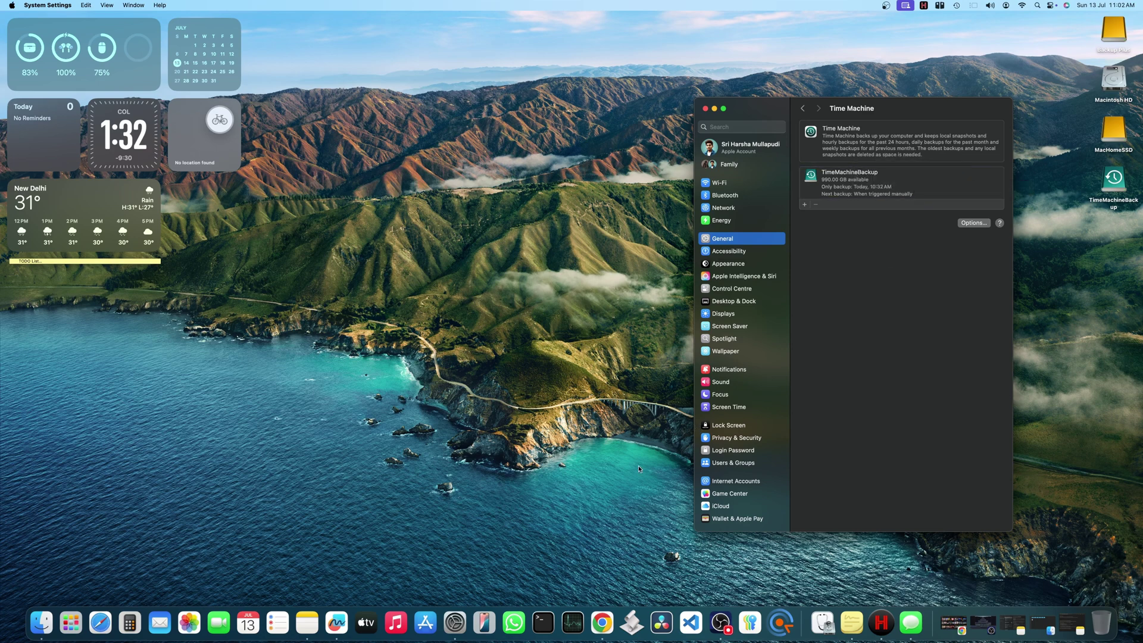
Show the Users & Groups pane and move the window toward the screen centre.
click(738, 464)
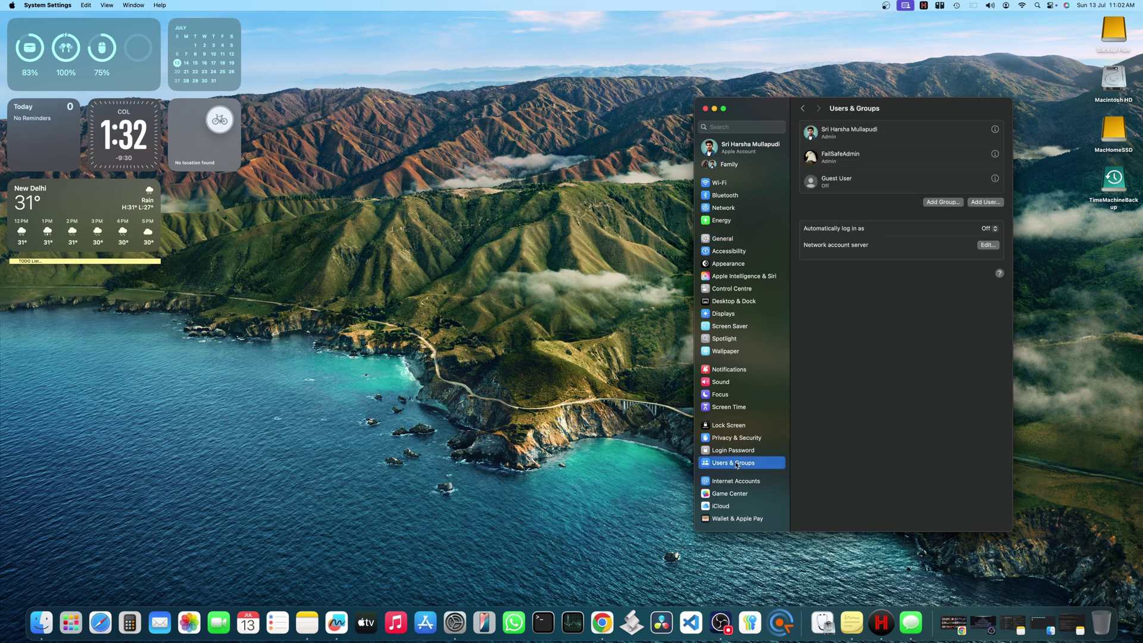
drag(889, 107, 784, 102)
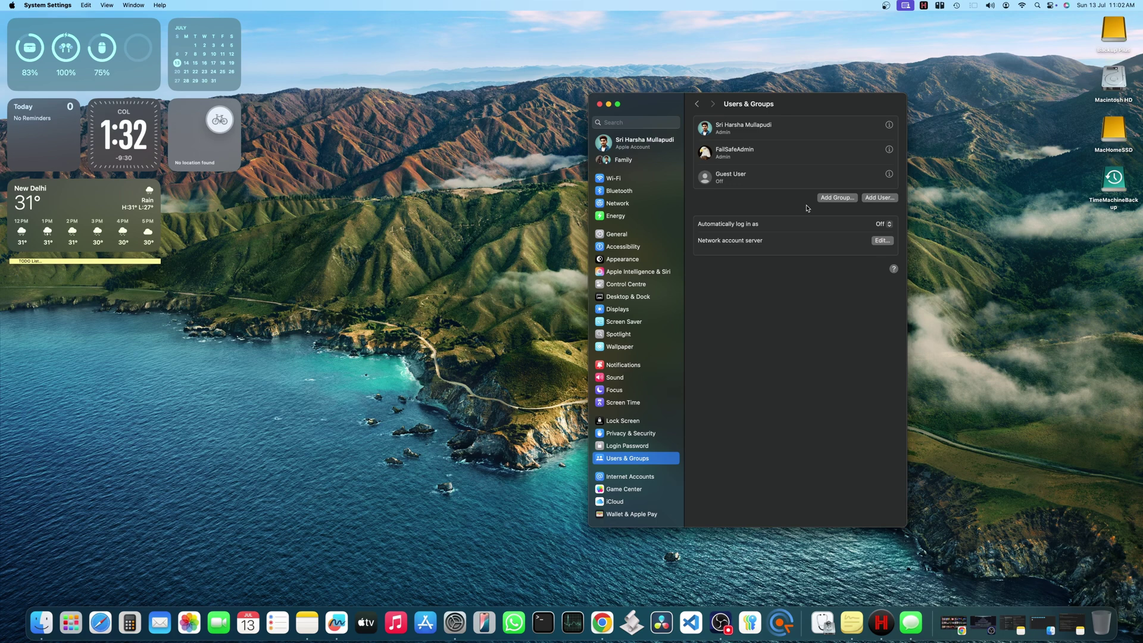
click(879, 198)
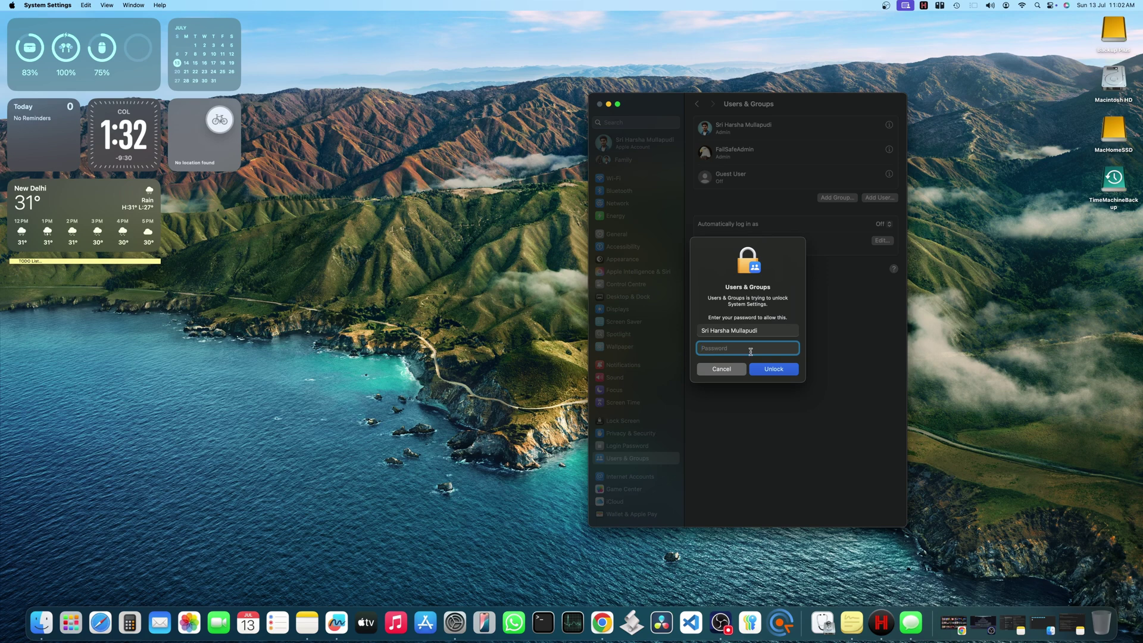
key(Return)
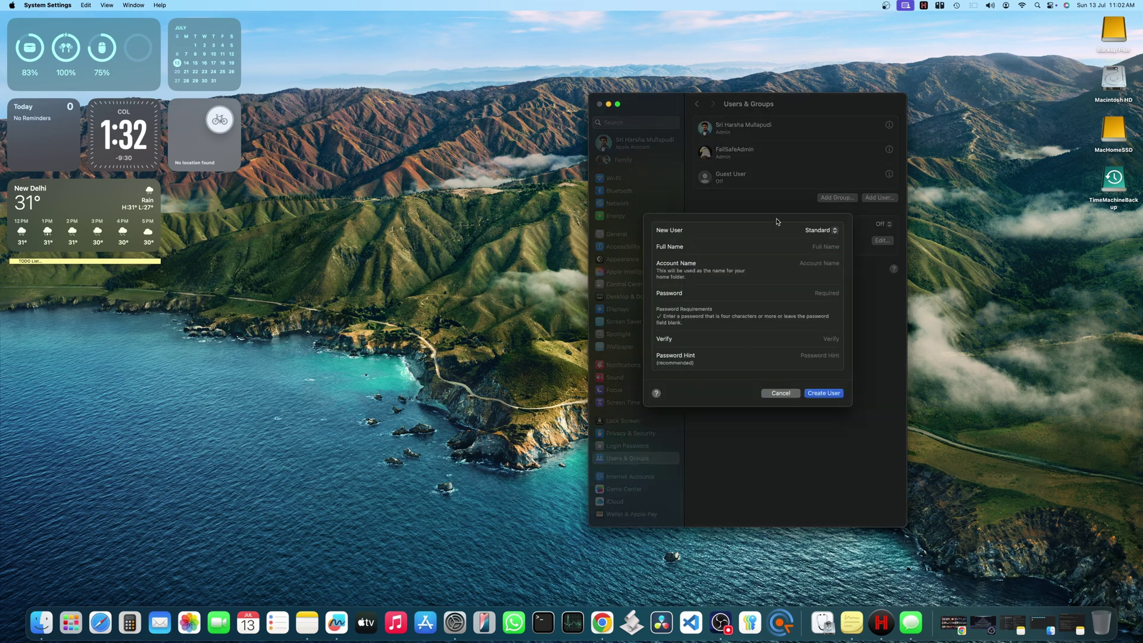
click(827, 231)
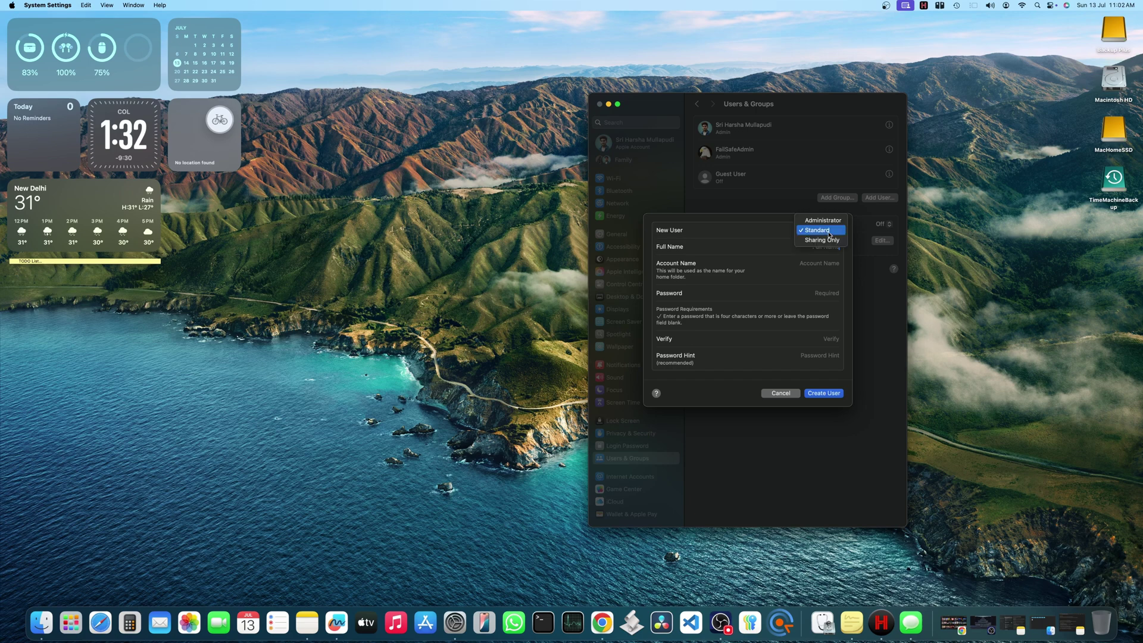
click(823, 220)
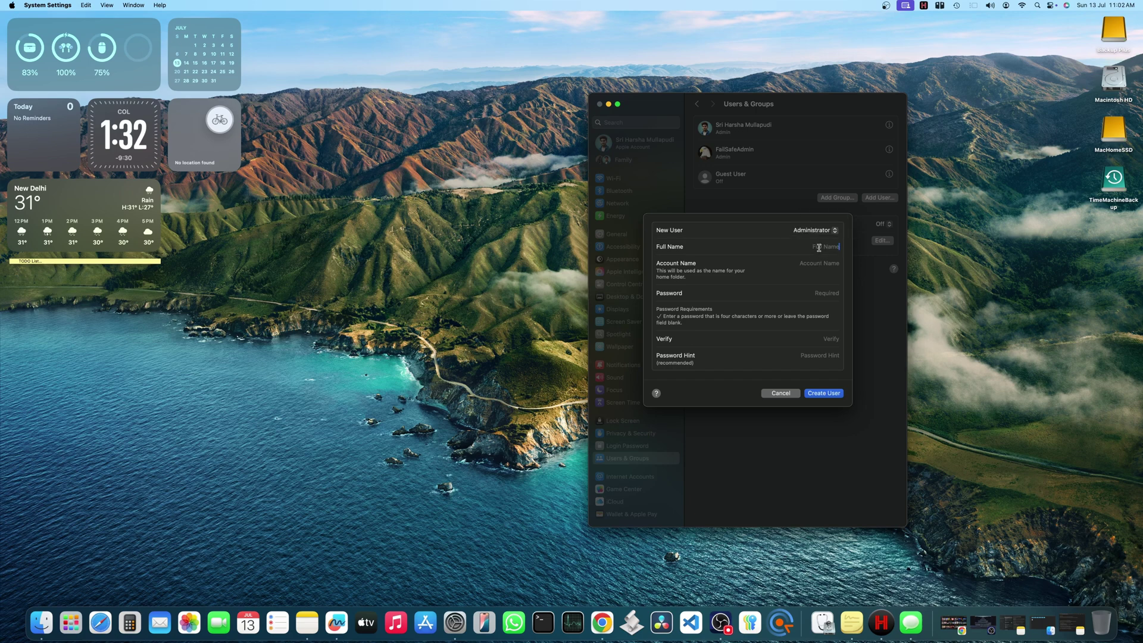
text(FailSafeAdmin)
click(820, 294)
text(••)
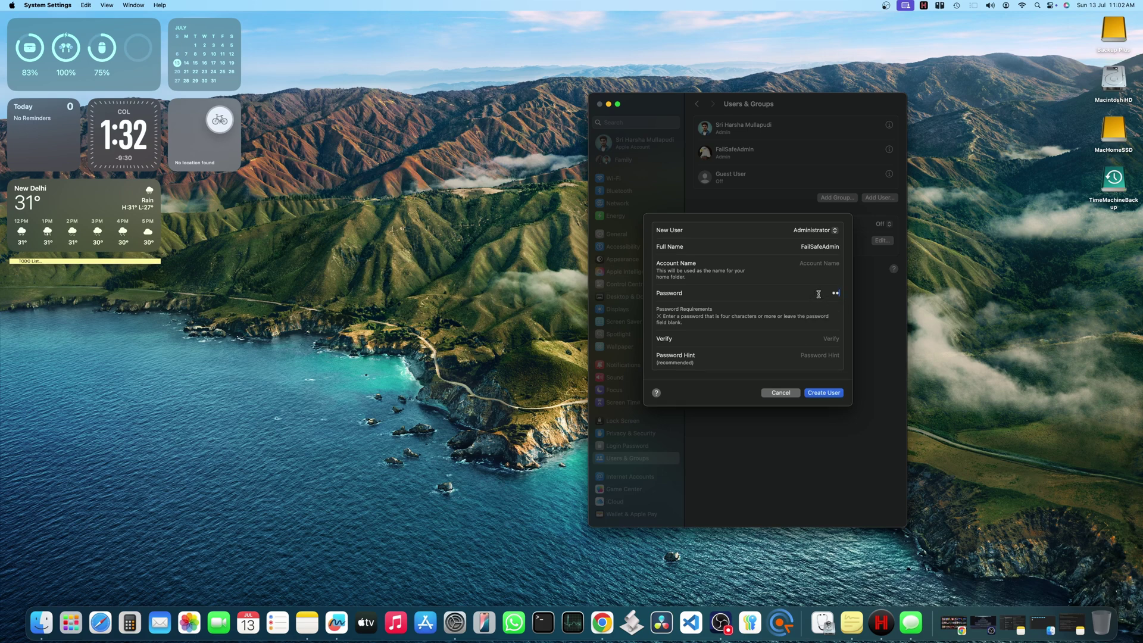
text(••)
click(830, 338)
text(•)
click(821, 357)
text(dfsf)
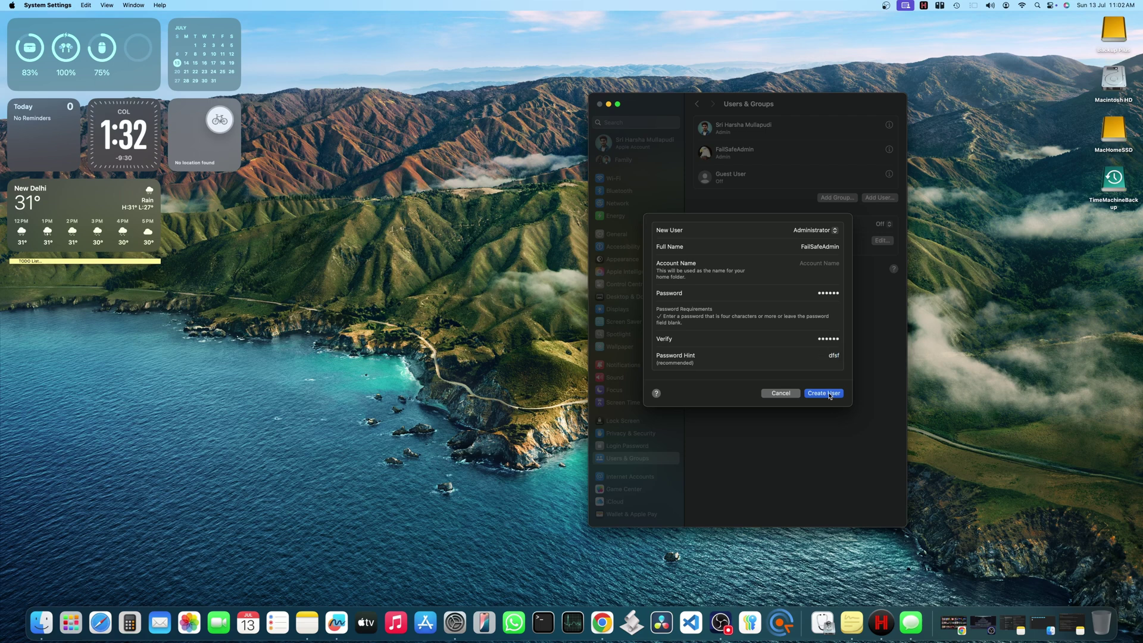
click(776, 395)
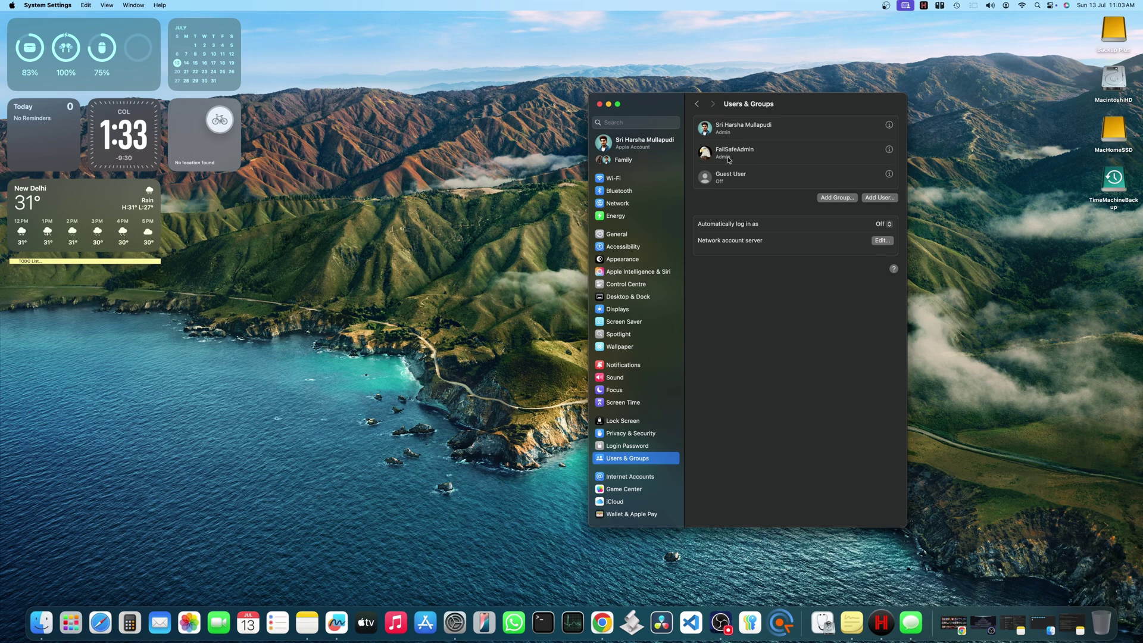
Quit System Settings and open the Apple menu in Finder to check the FailSafeAdmin account.
click(599, 105)
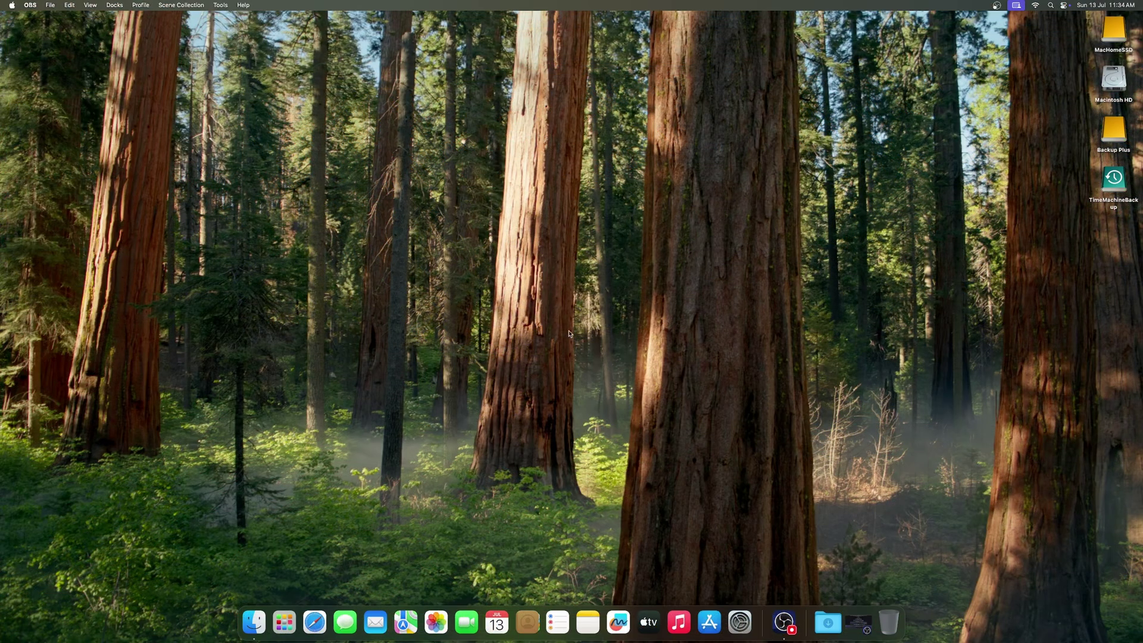
click(568, 333)
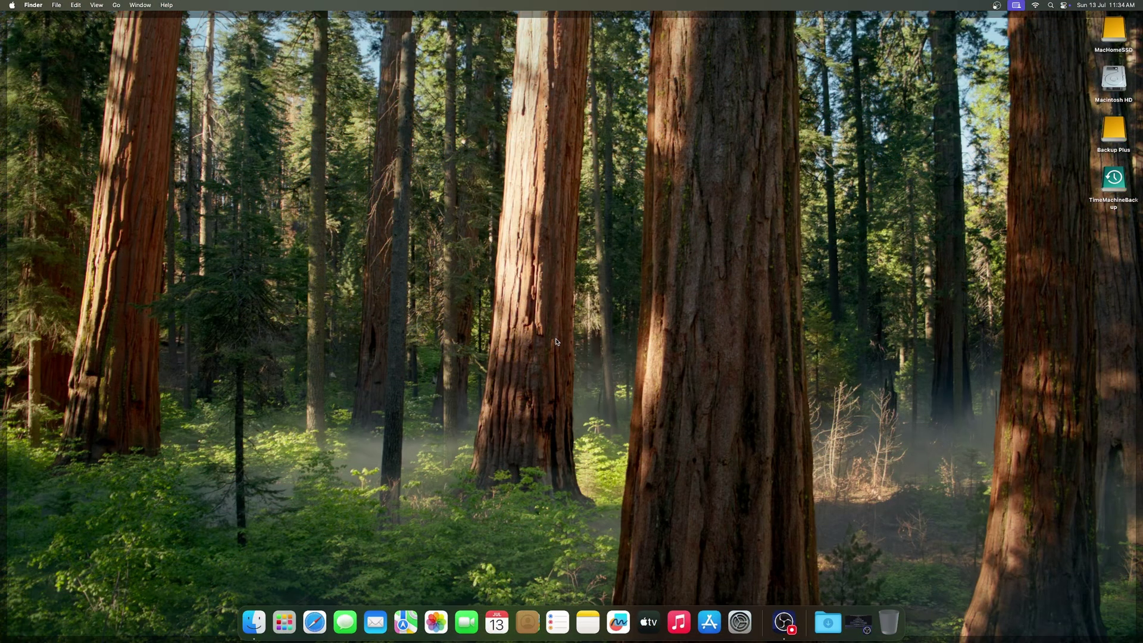
click(12, 6)
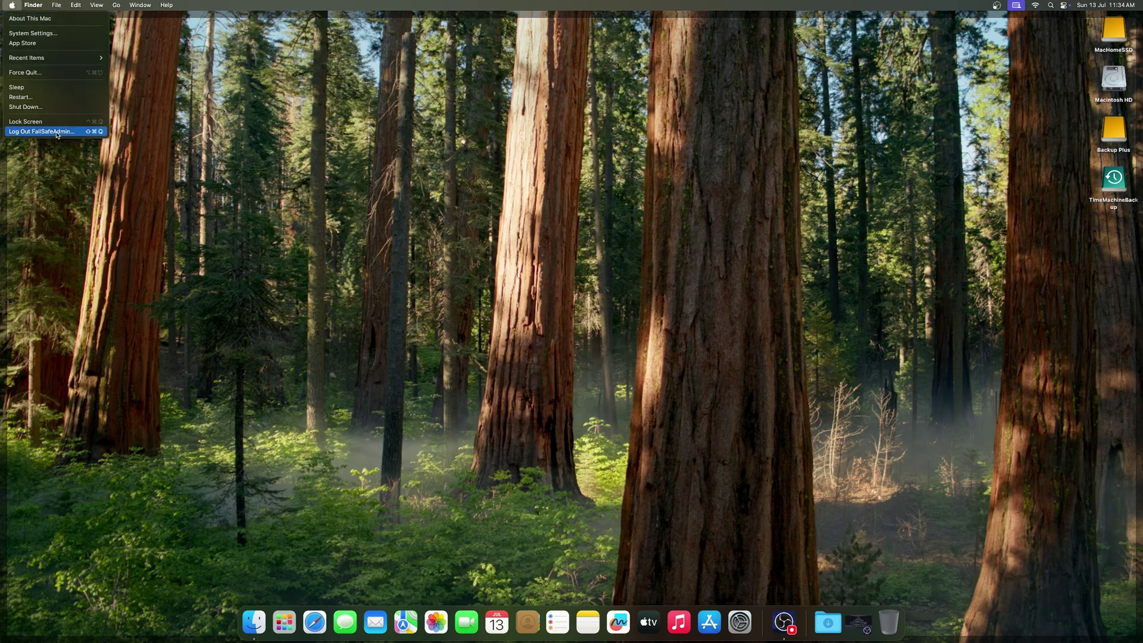
Open Macintosh HD and MacHomeSSD windows, tiled on the left and right halves.
click(402, 207)
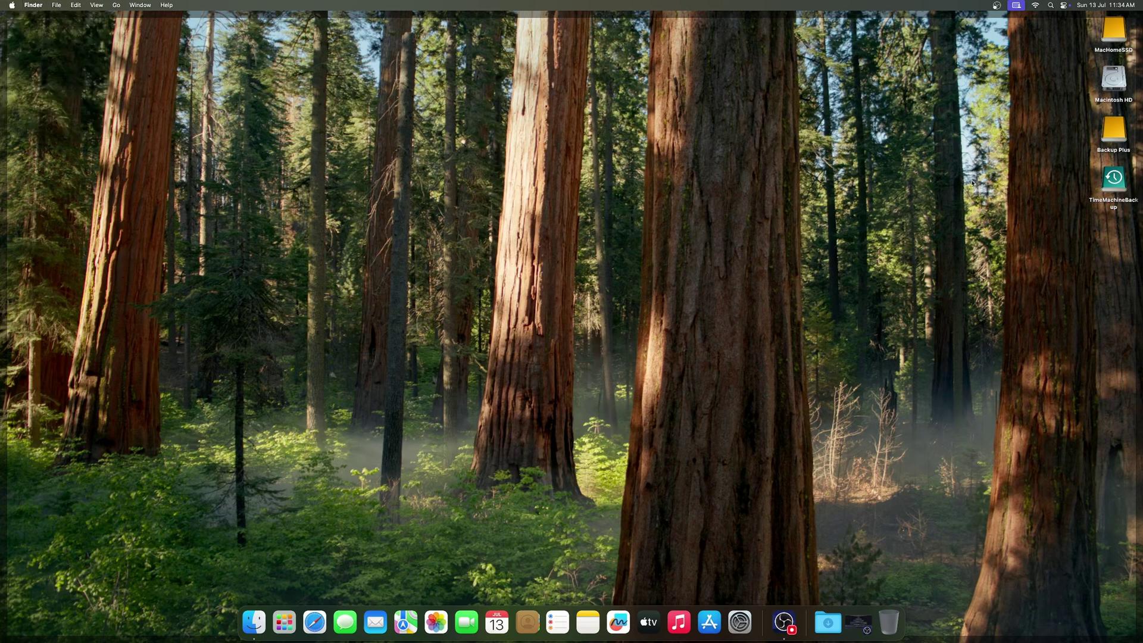
double_click(1114, 83)
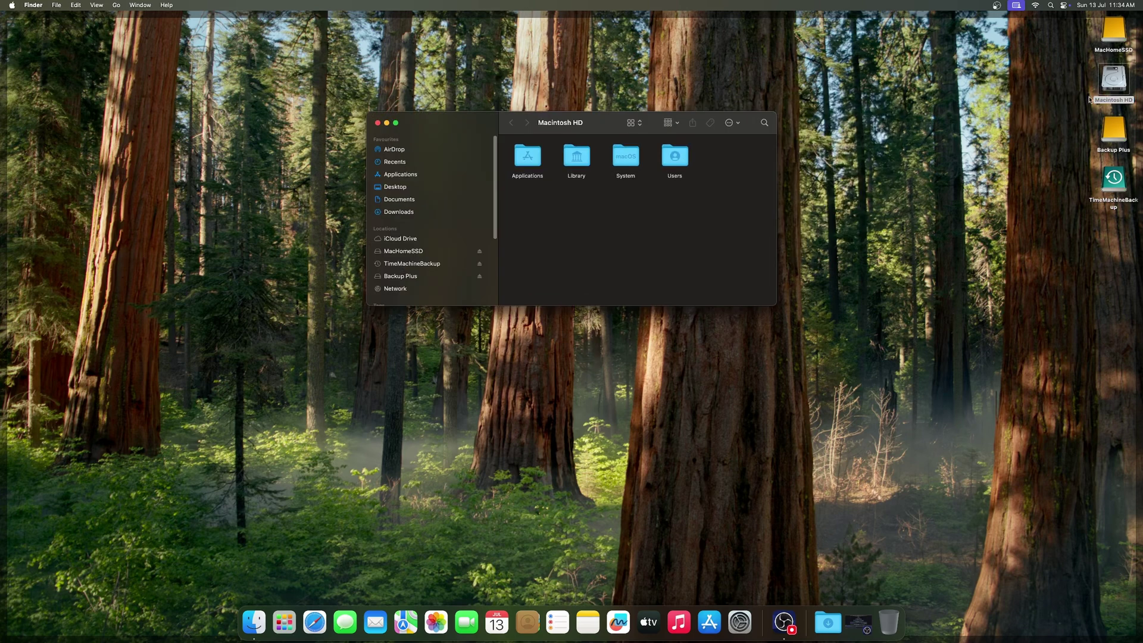
double_click(1122, 33)
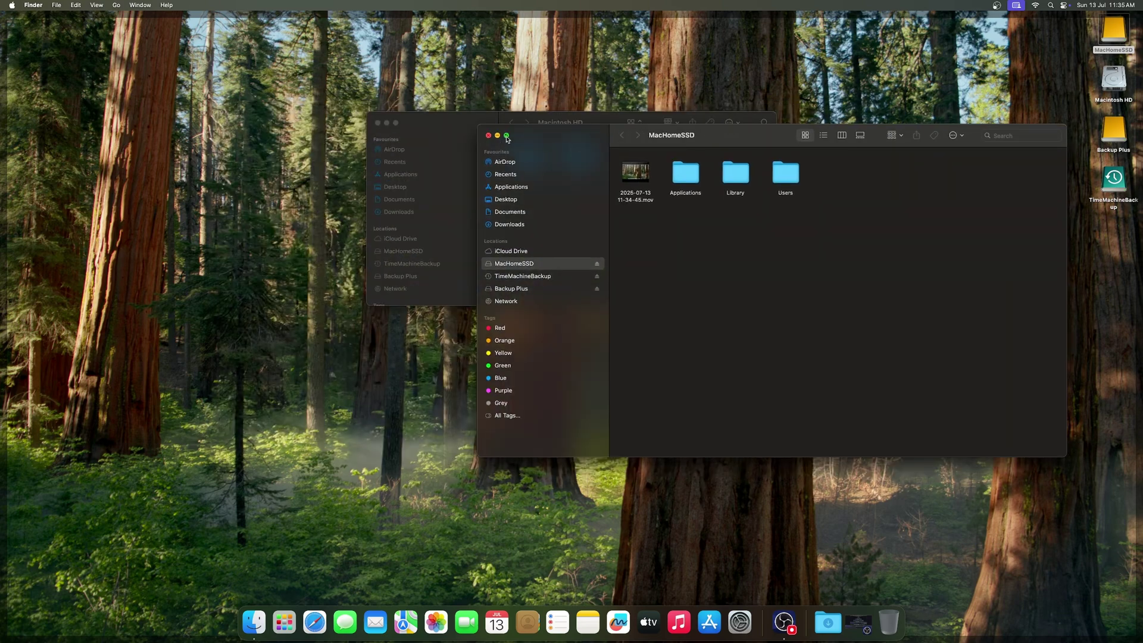
mouse_move(507, 138)
click(528, 167)
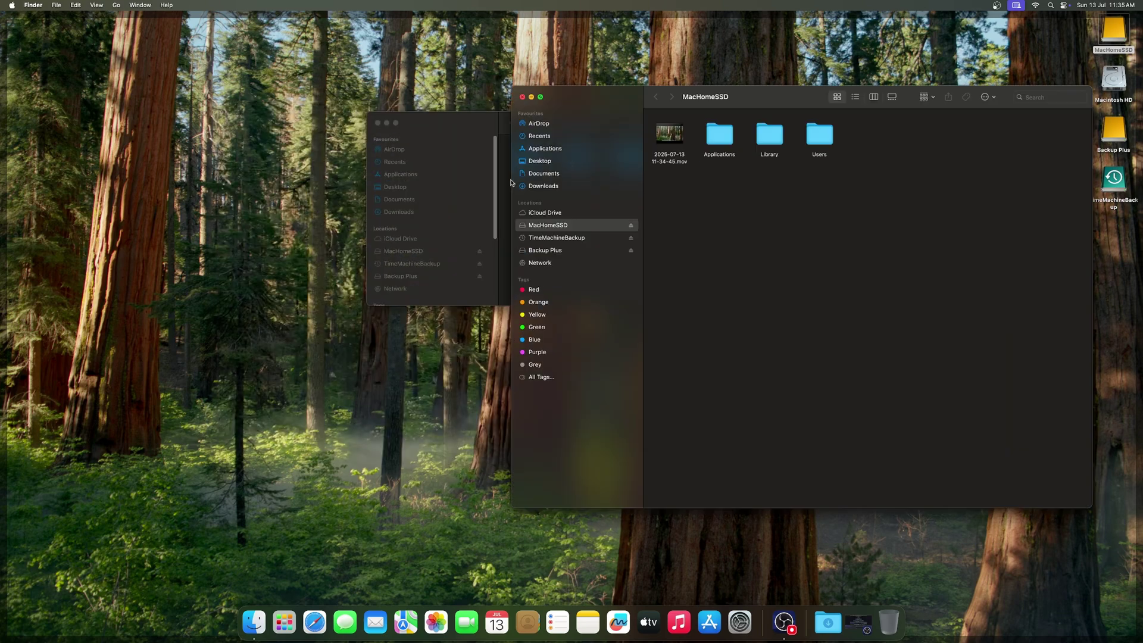
click(480, 146)
mouse_move(395, 123)
click(394, 159)
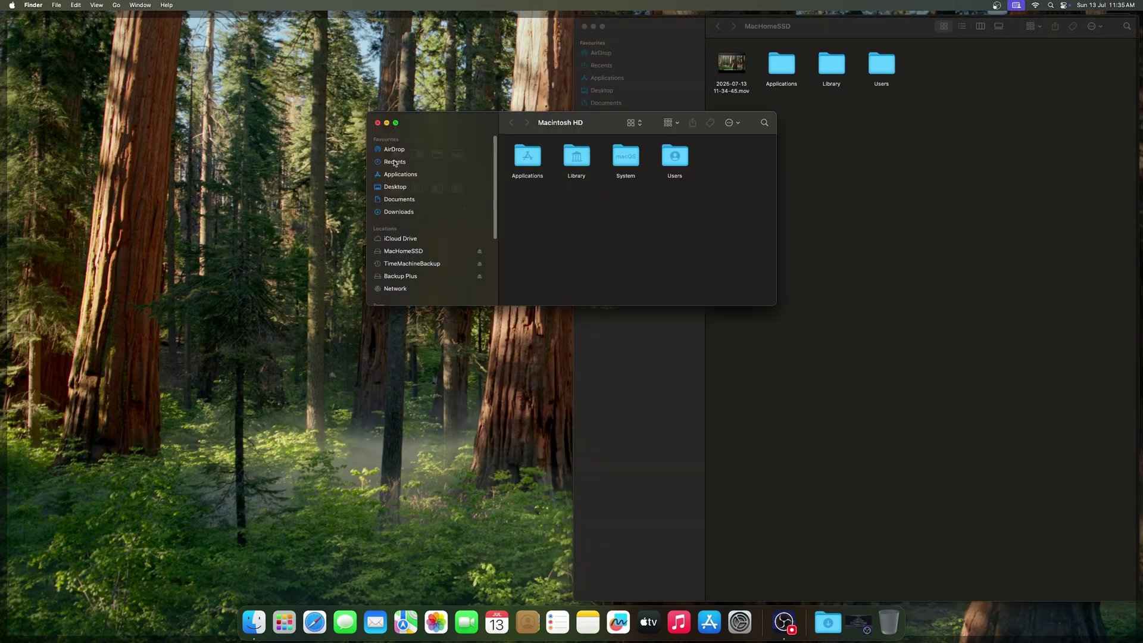
Open the Users folder on both drives to compare failsafeadmin/Shared with the original user's home.
click(840, 207)
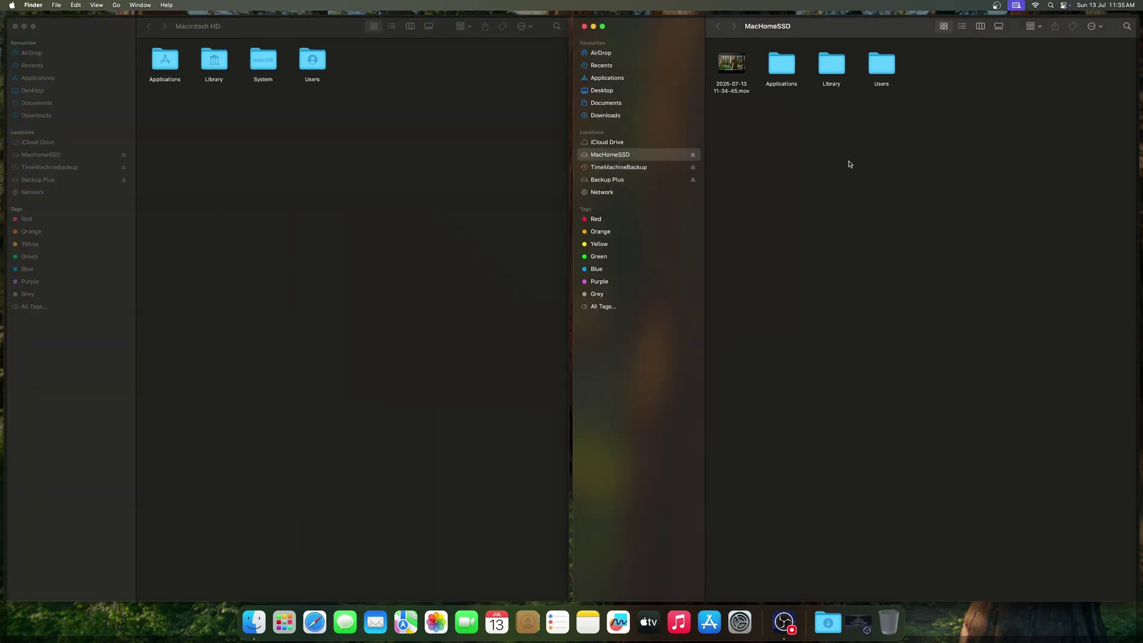
click(882, 81)
drag(747, 27, 782, 32)
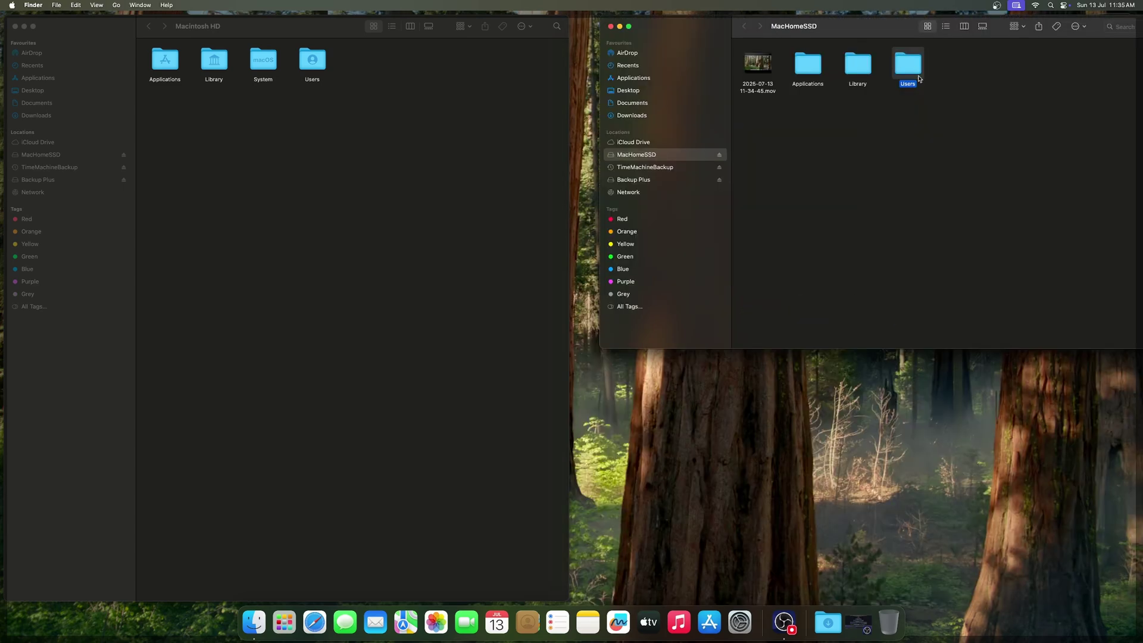
click(870, 162)
click(360, 158)
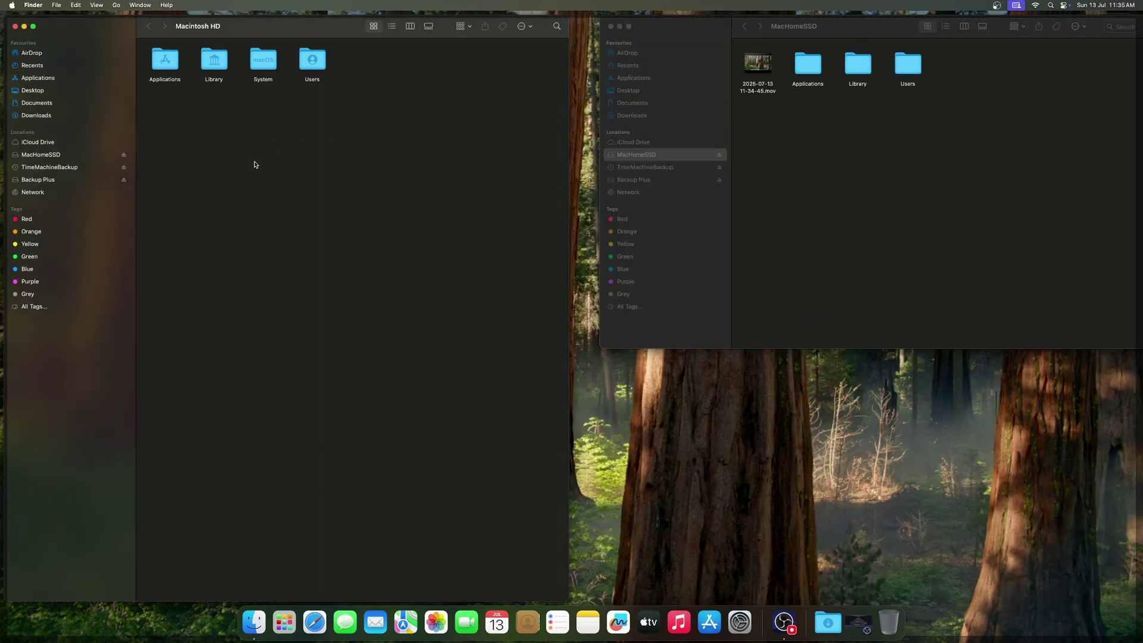
double_click(312, 66)
click(909, 73)
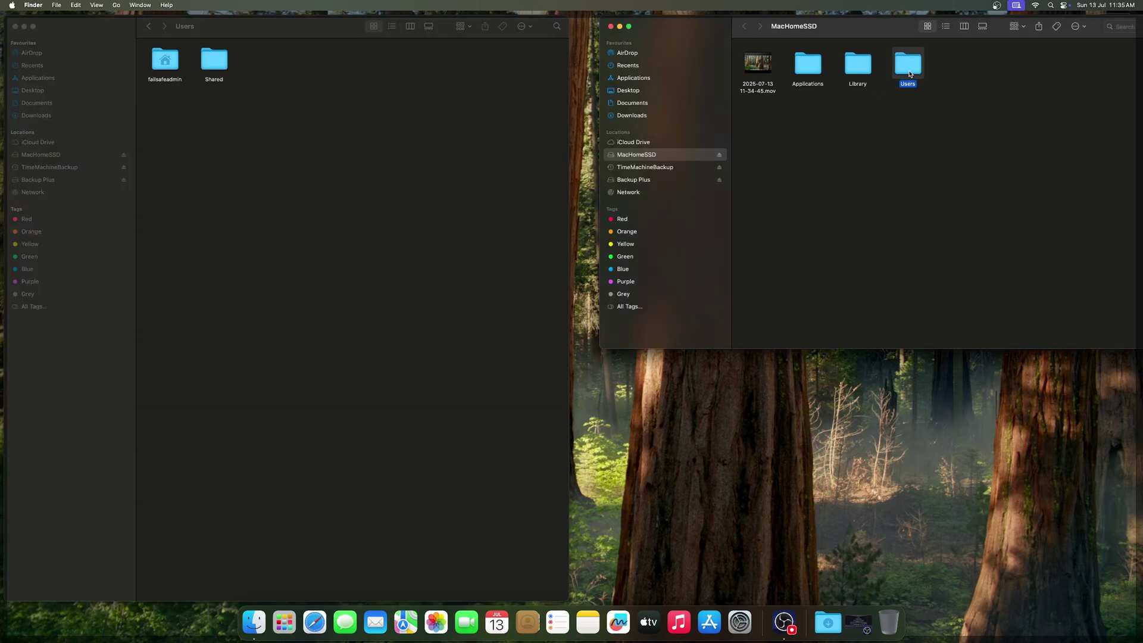
double_click(909, 73)
click(298, 100)
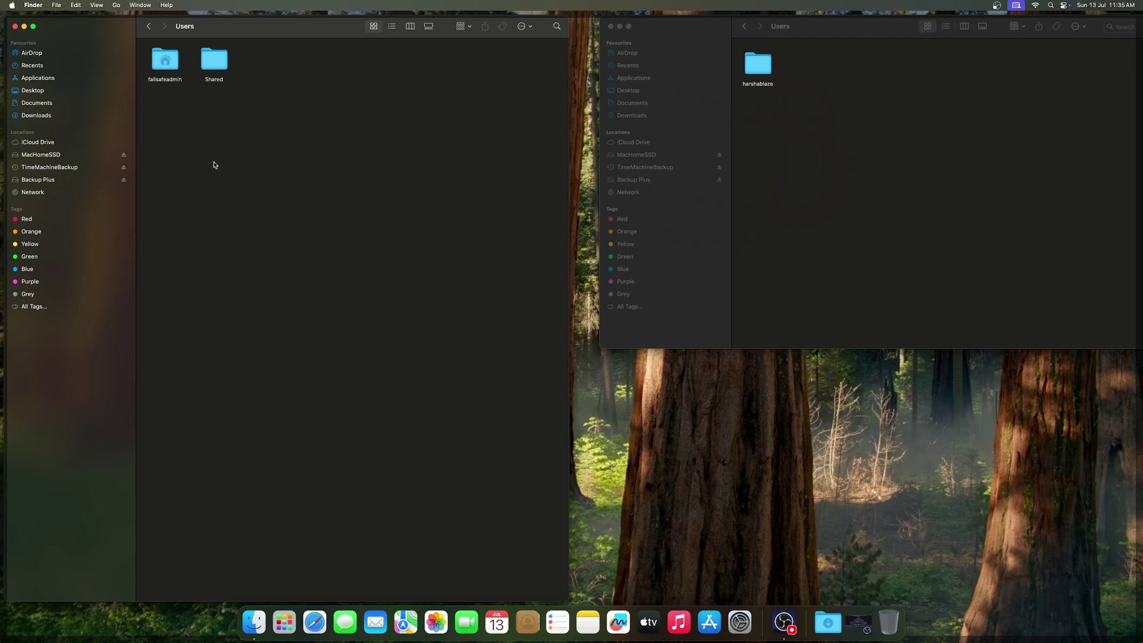
Close both Users folder windows, then open and dismiss the Apple menu.
click(15, 27)
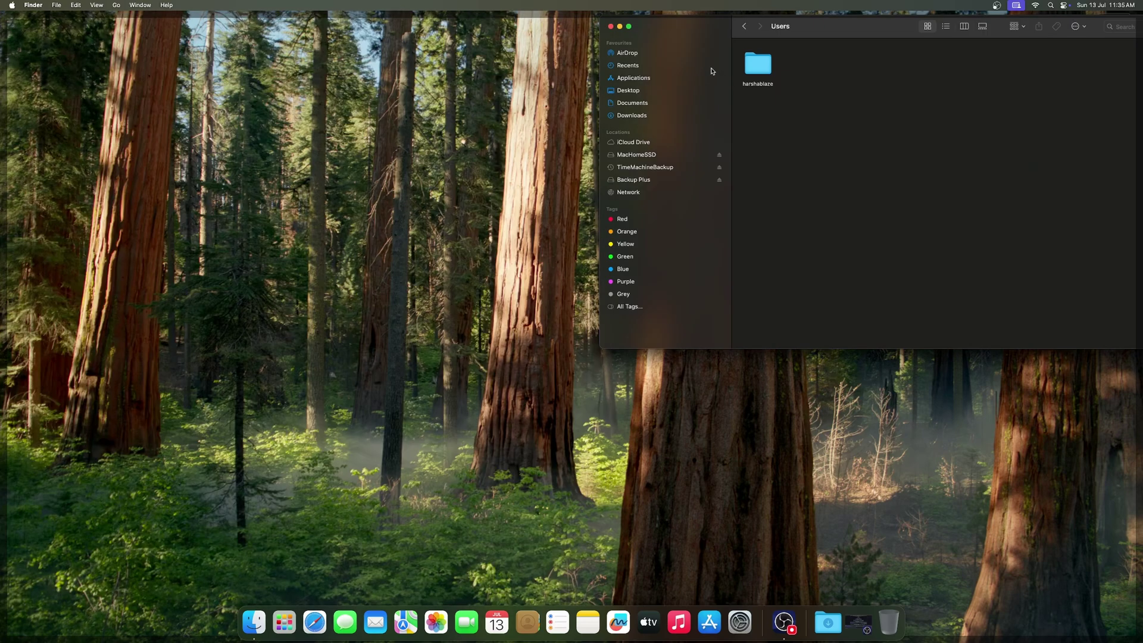
click(610, 26)
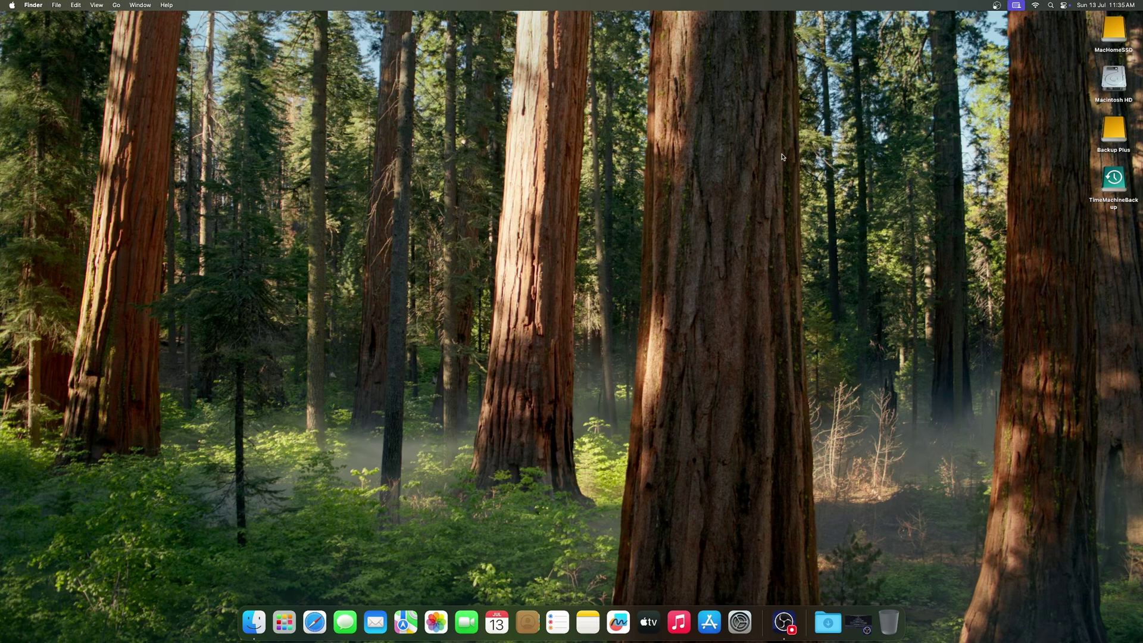
click(12, 6)
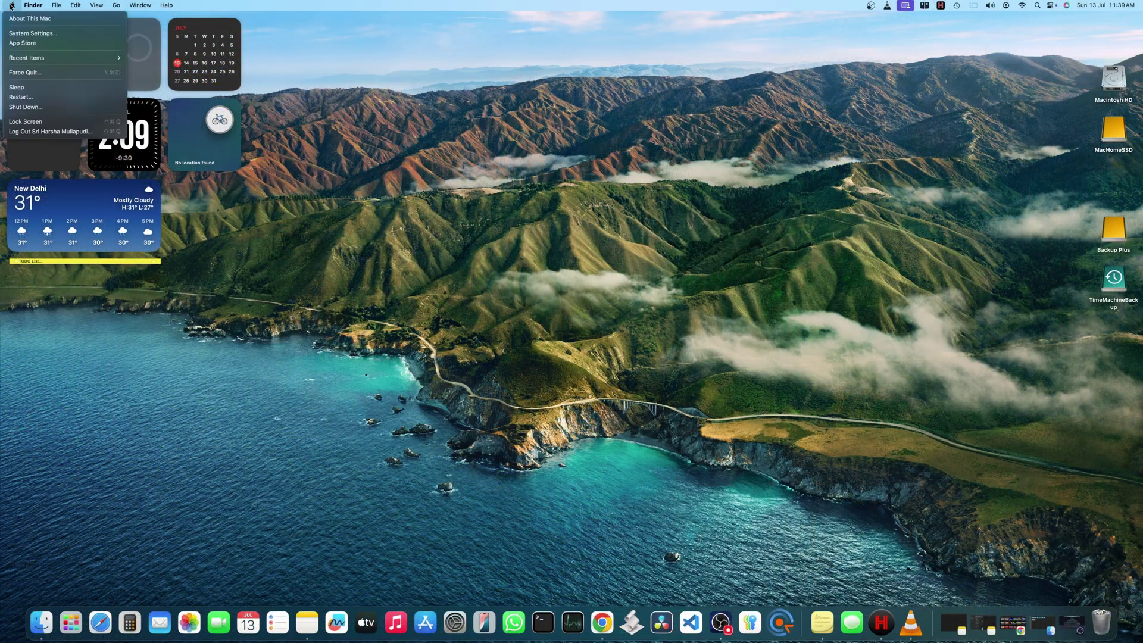
click(454, 207)
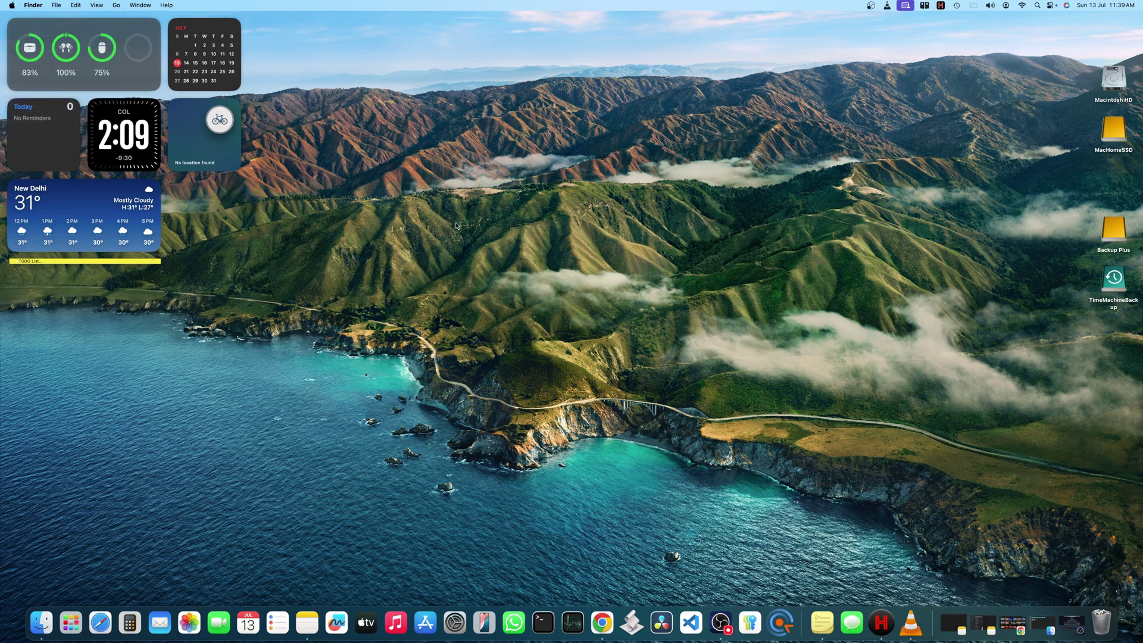
Open the main user's Advanced Options in Users & Groups and confirm the MacHomeSSD home directory.
click(454, 622)
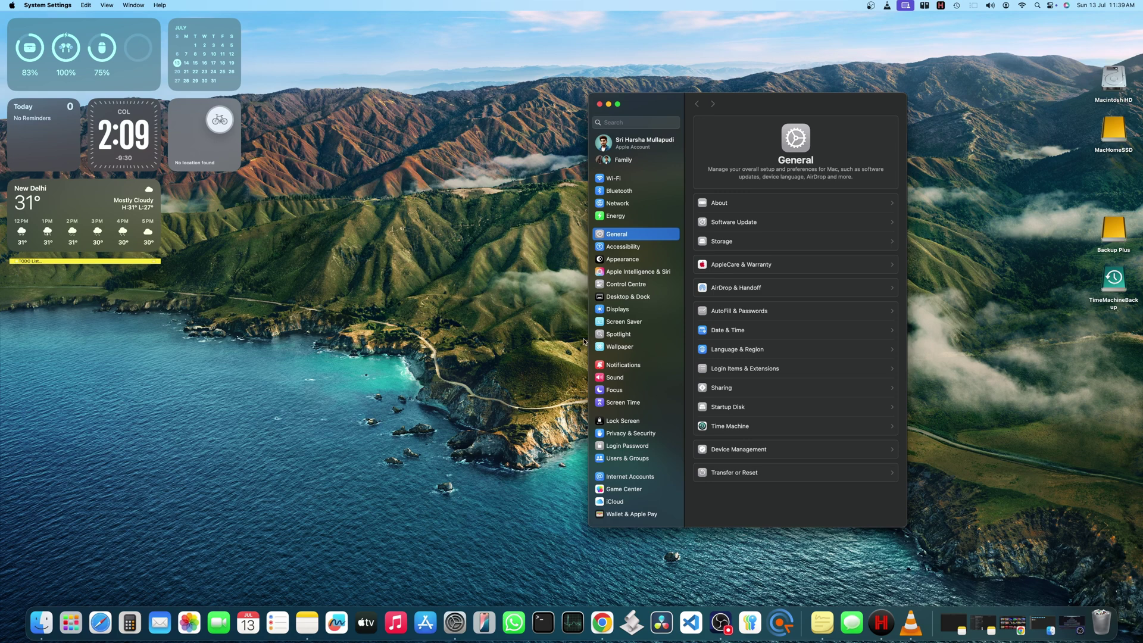
click(639, 459)
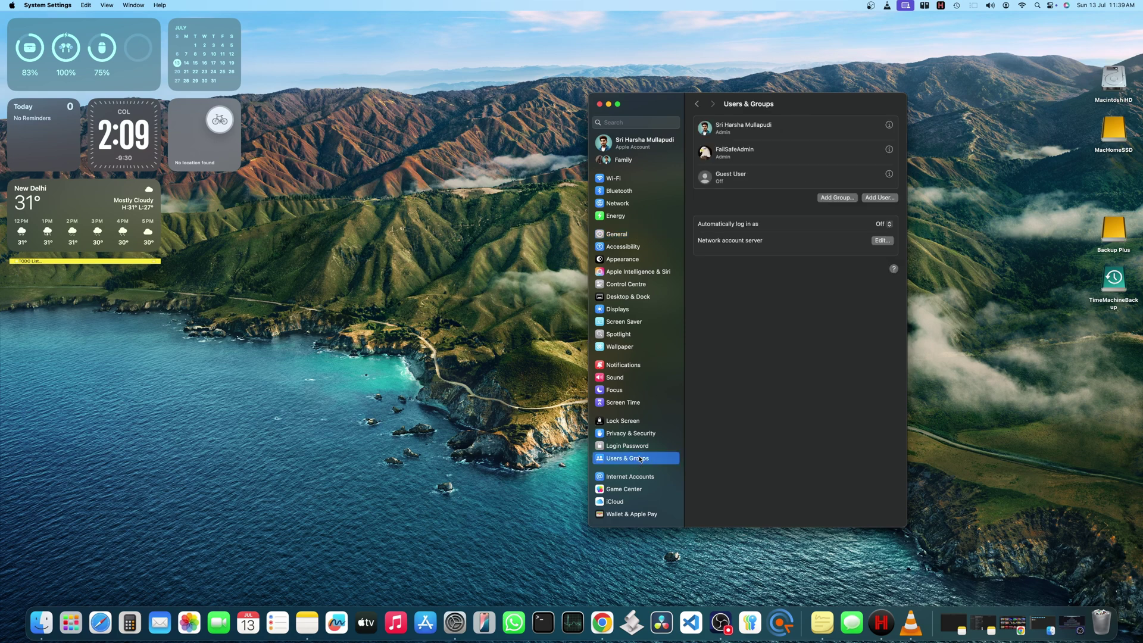
right_click(820, 131)
click(844, 136)
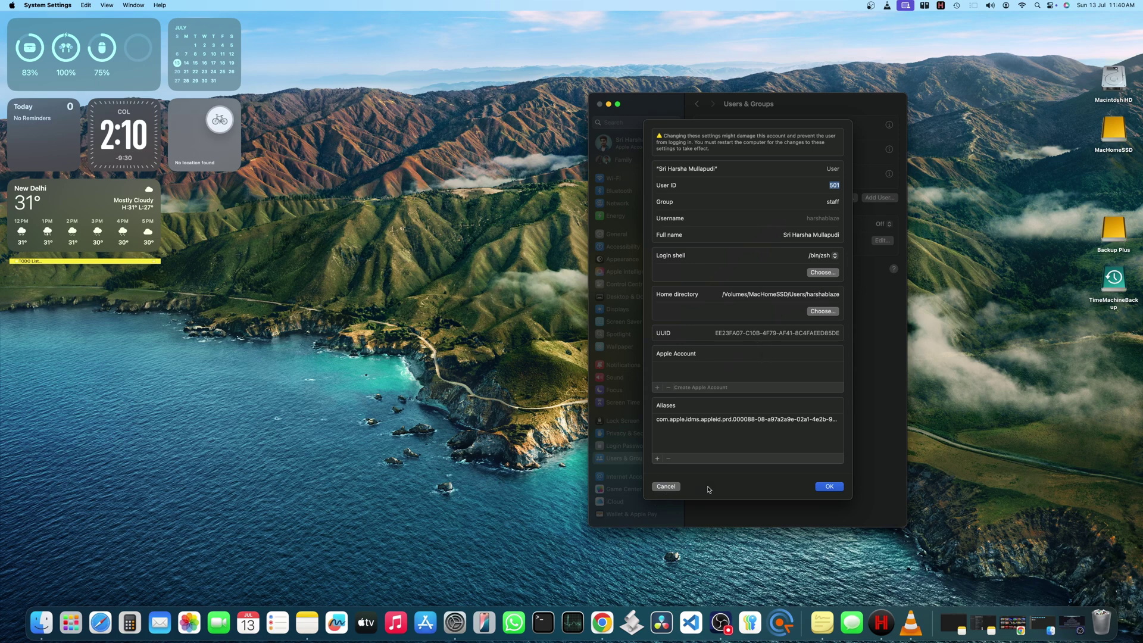
click(666, 487)
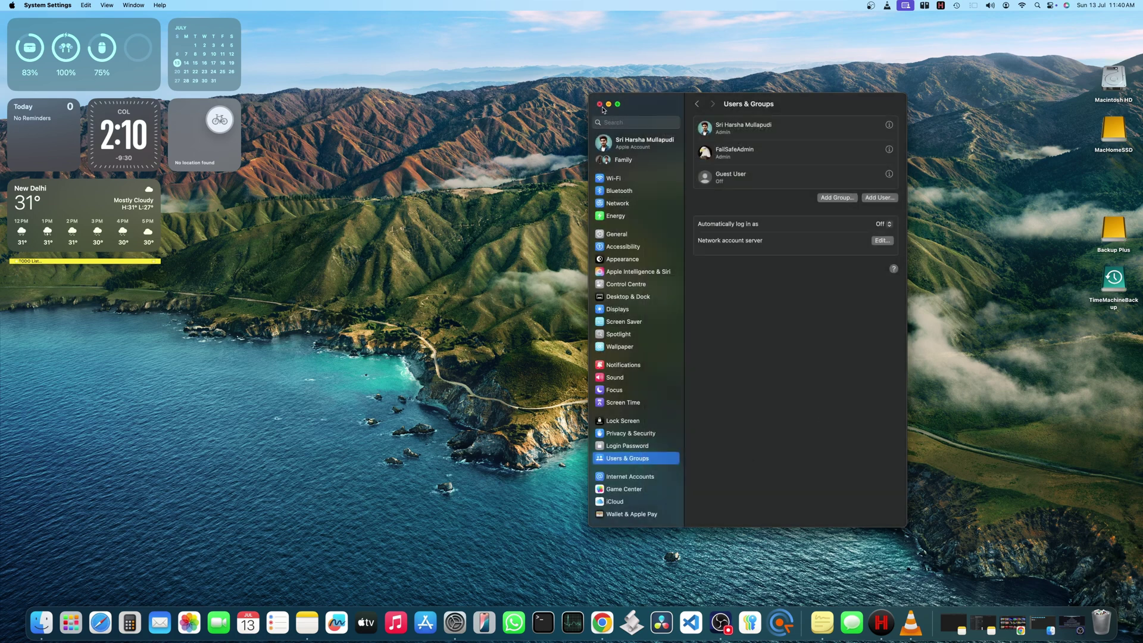
click(599, 105)
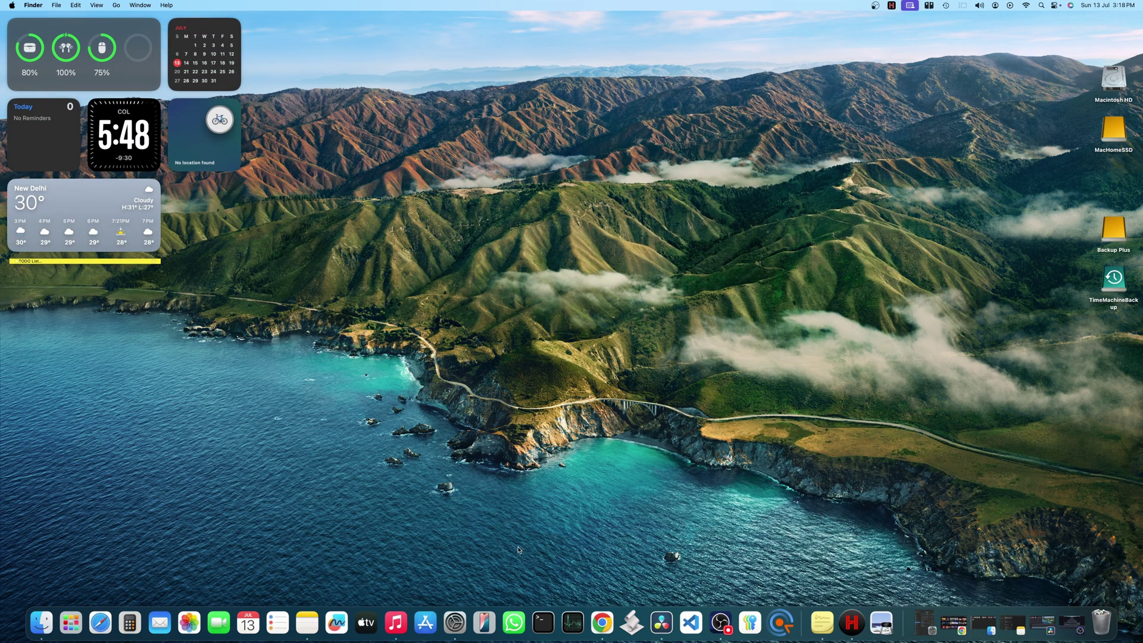
click(454, 622)
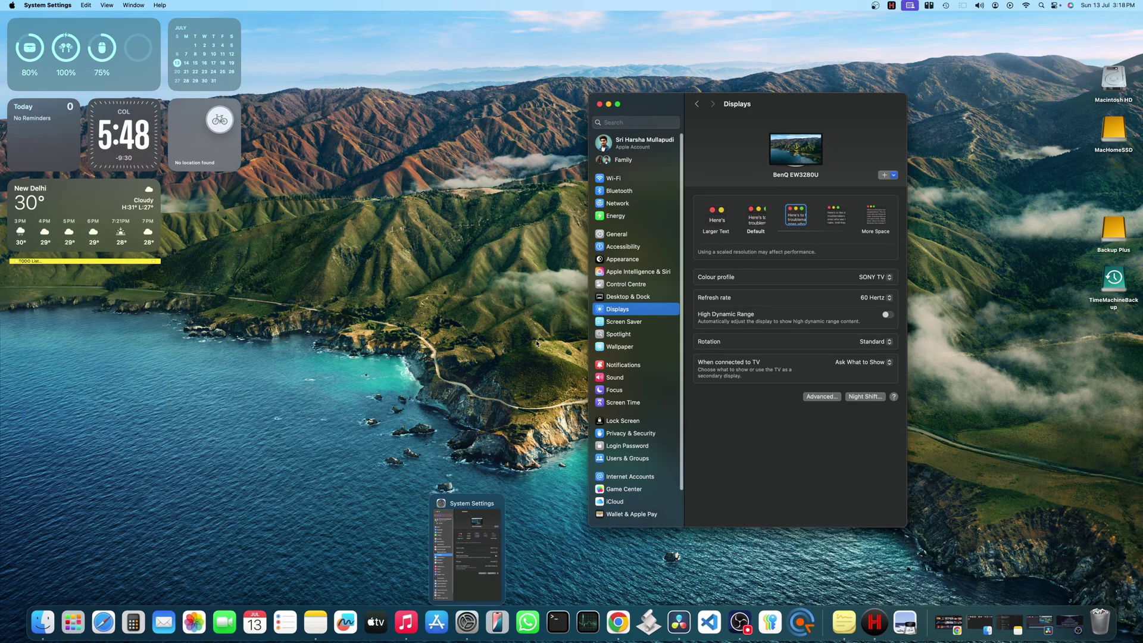
click(618, 217)
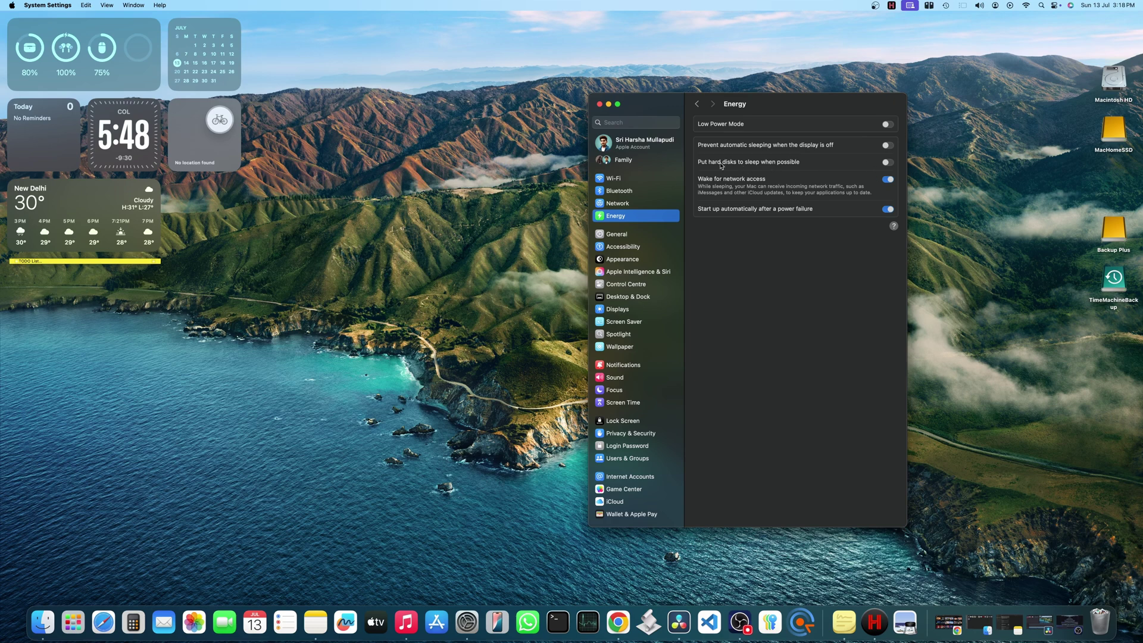
click(600, 105)
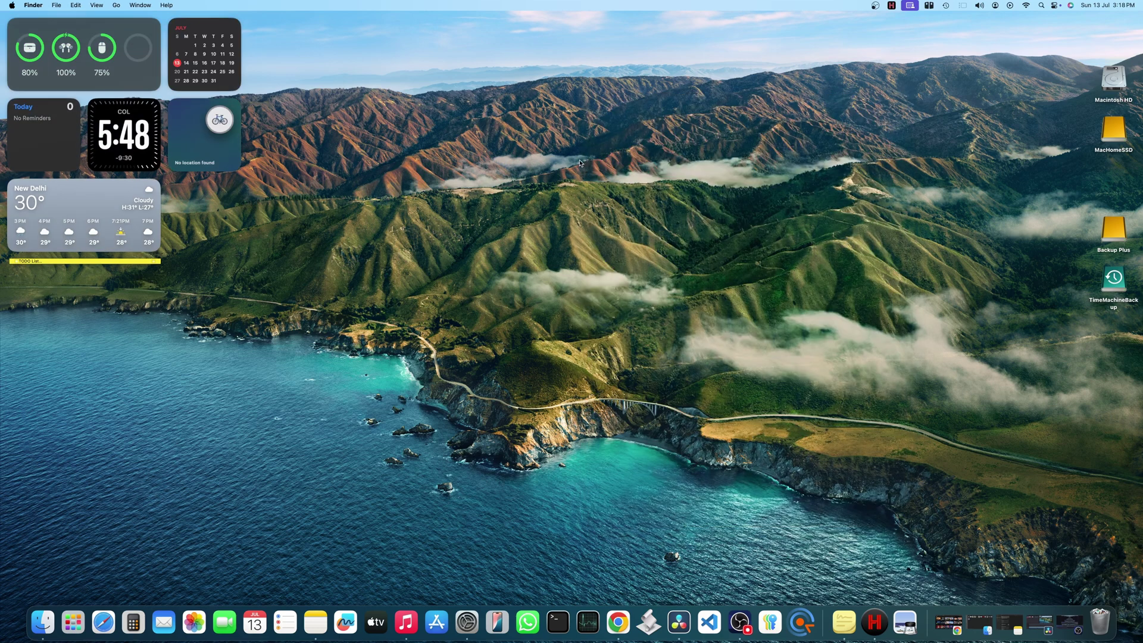
Browse to MacHomeSSD > Users > the user's home folder in Finder, then minimise the window.
click(875, 5)
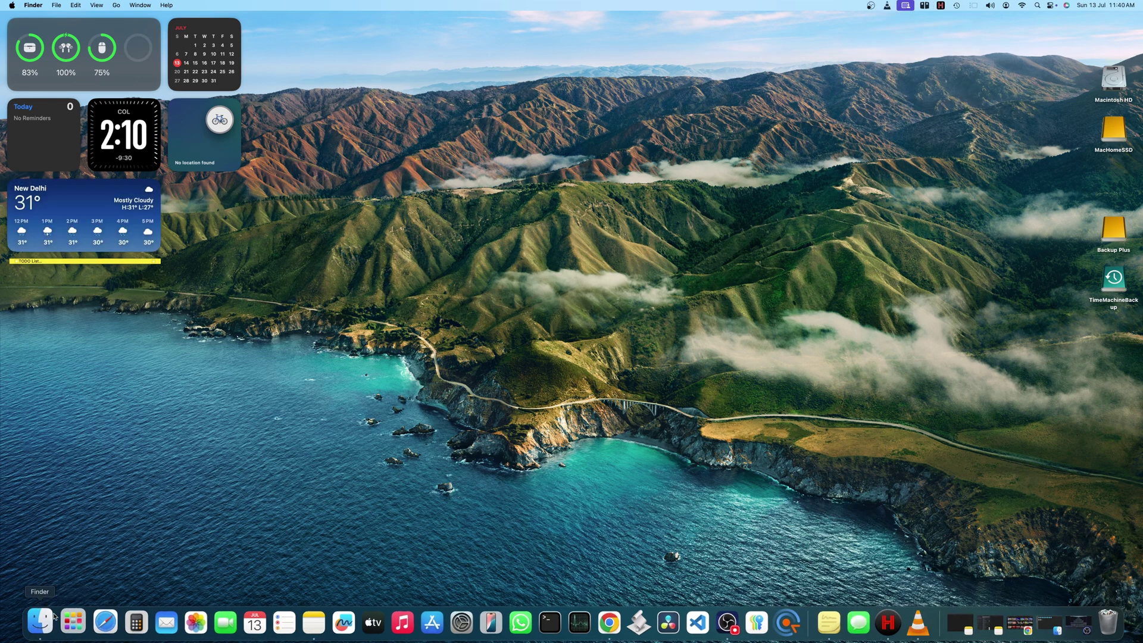
mouse_move(35, 624)
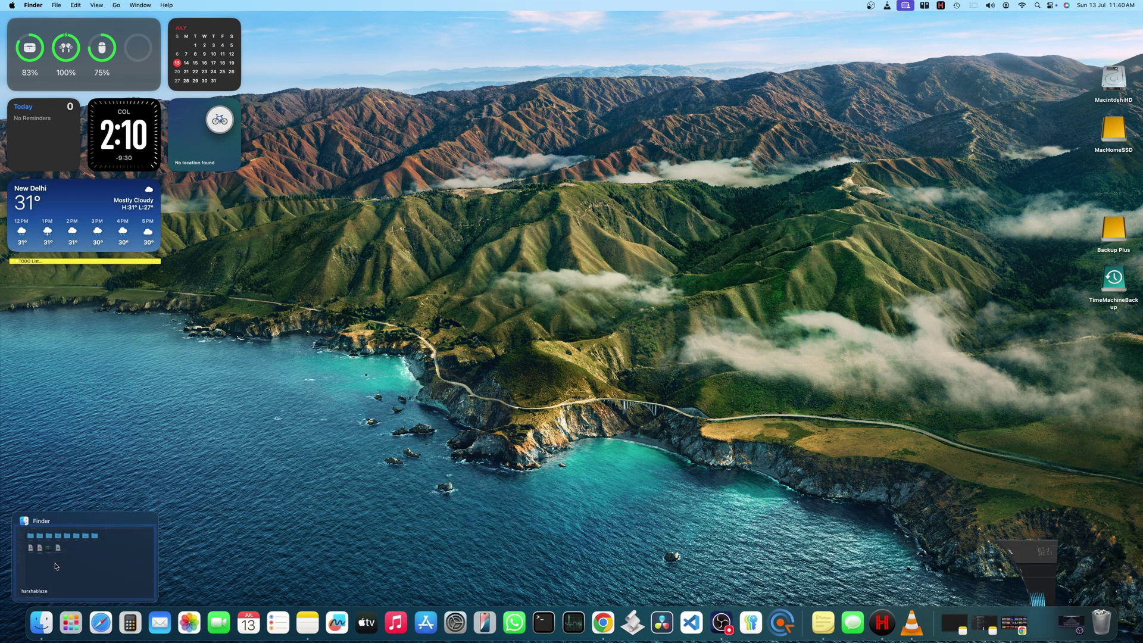
click(35, 624)
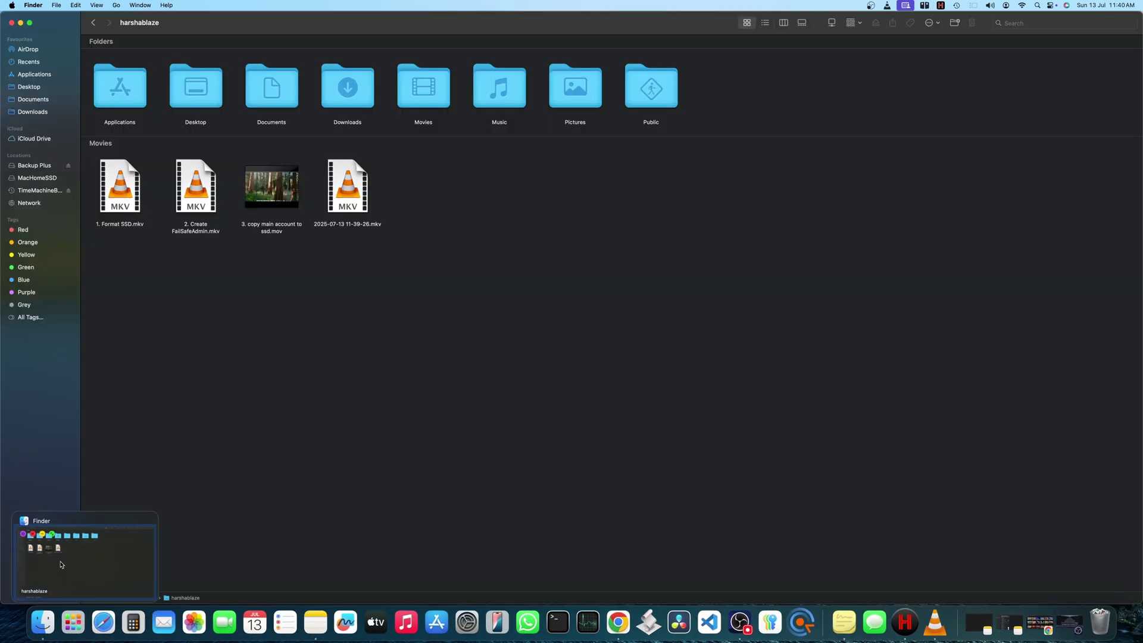
click(39, 178)
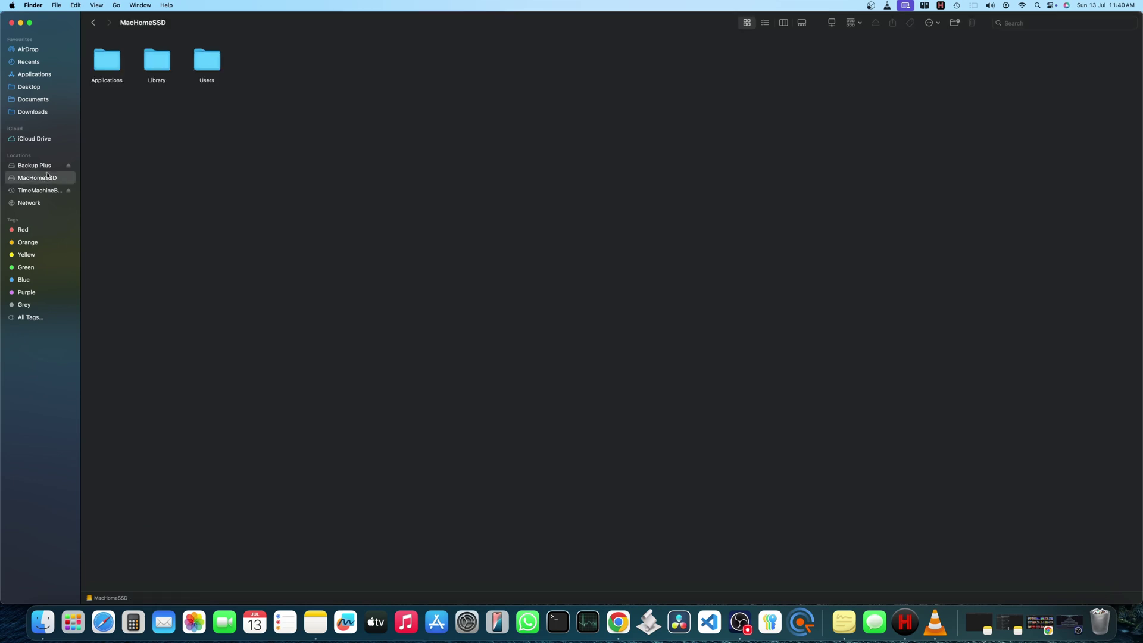
double_click(205, 62)
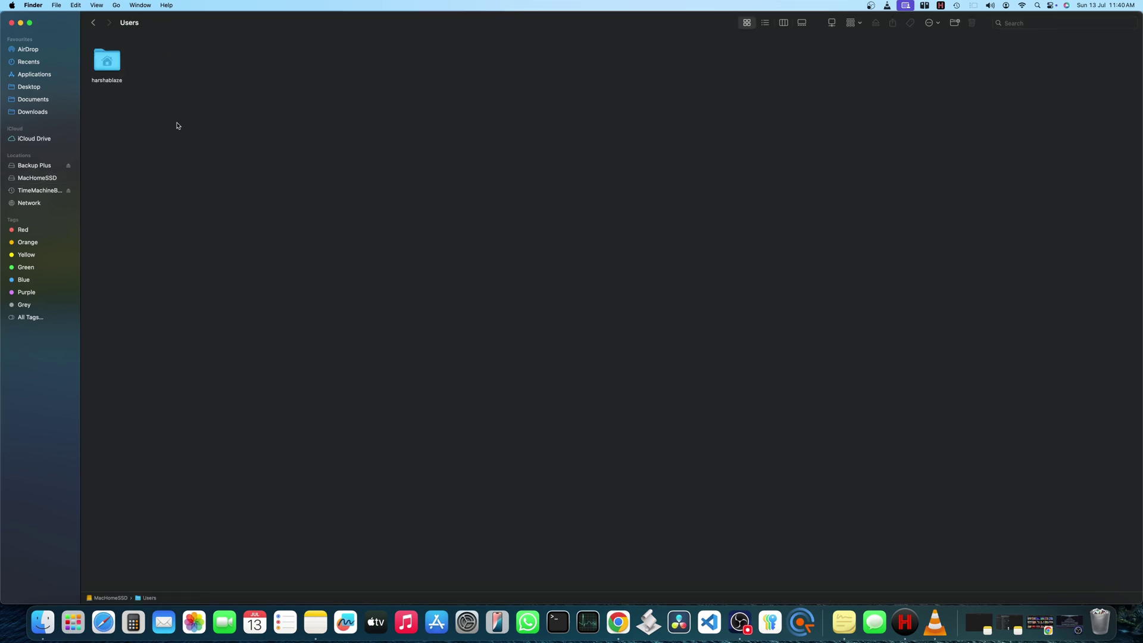
double_click(108, 64)
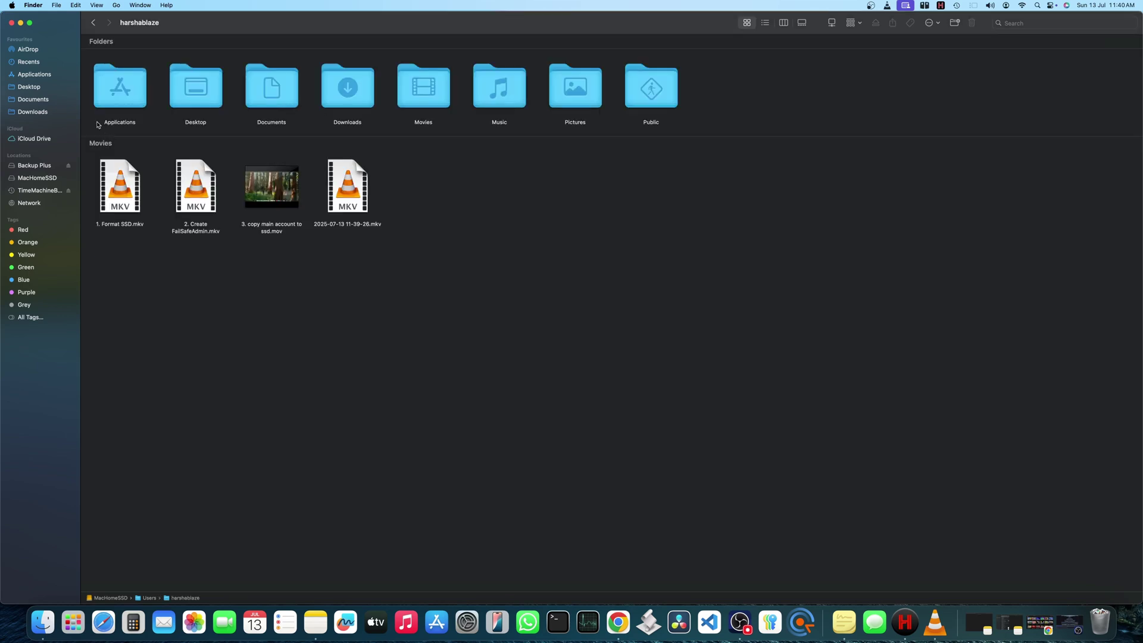
click(20, 22)
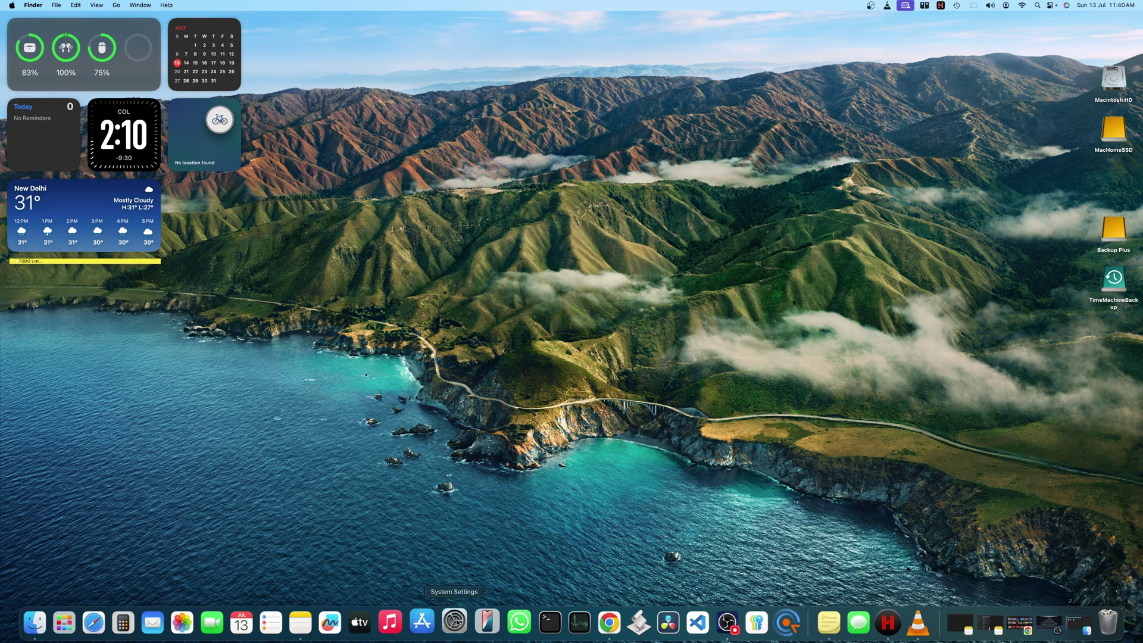
Show All Volumes storage: MacHomeSSD 28.09 GB, Macintosh HD 43.82 GB, TimeMachineBackup 11.23 GB used.
click(455, 621)
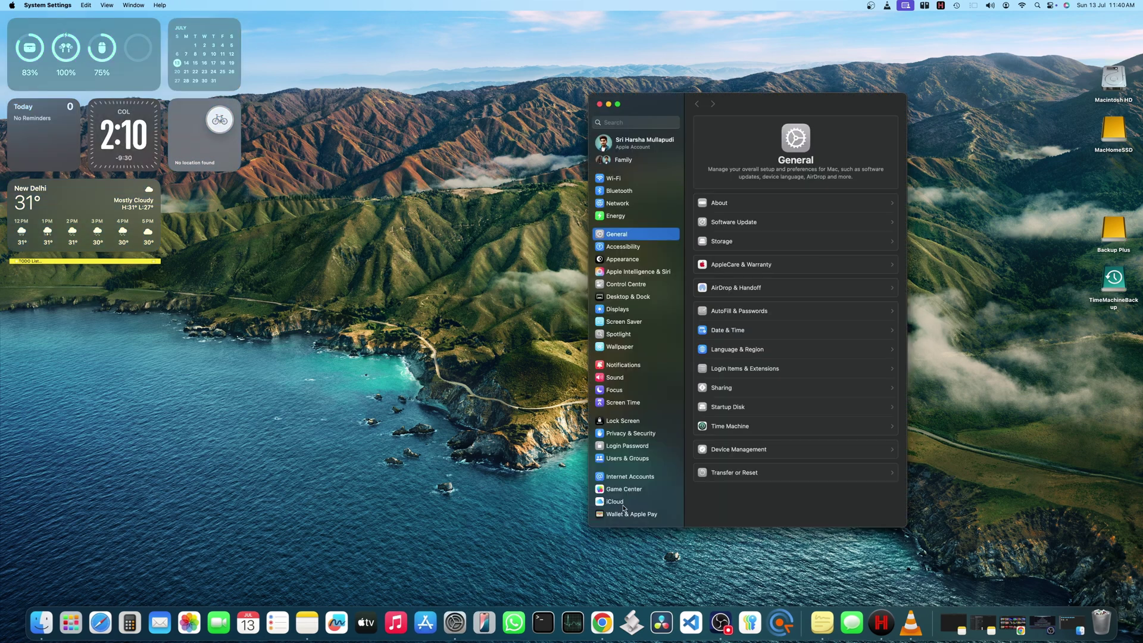
click(780, 239)
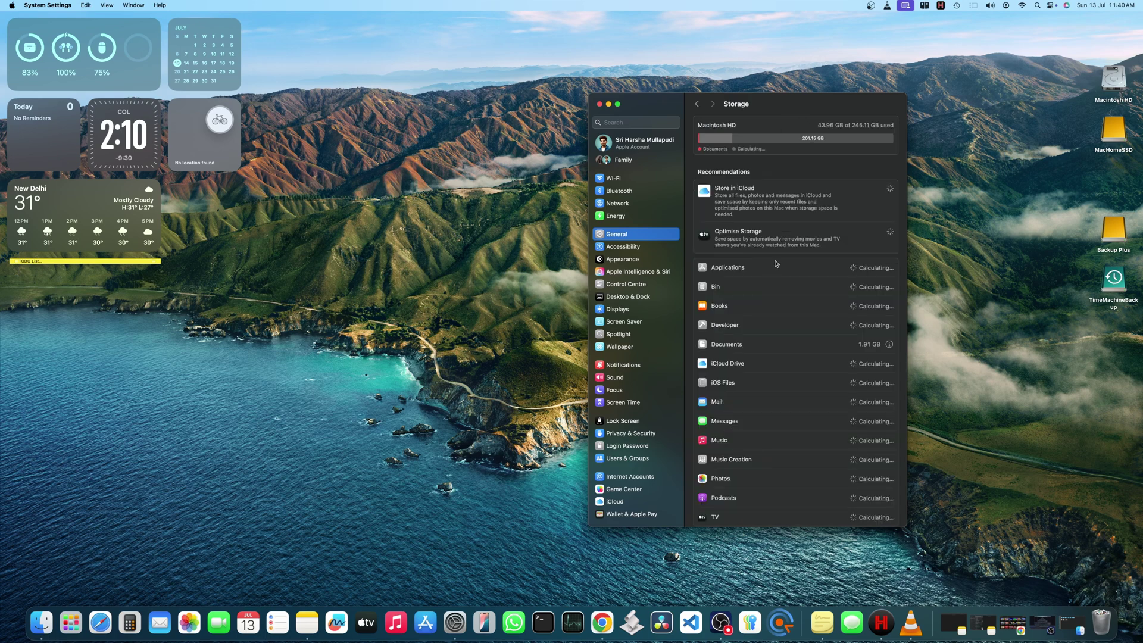
mouse_move(790, 139)
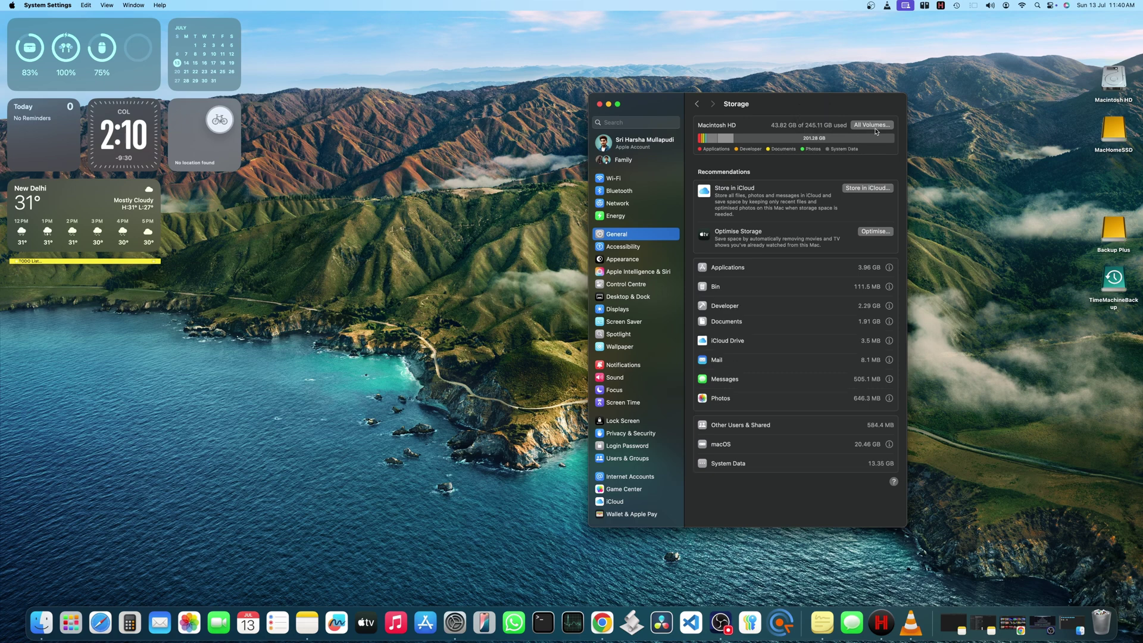
click(873, 125)
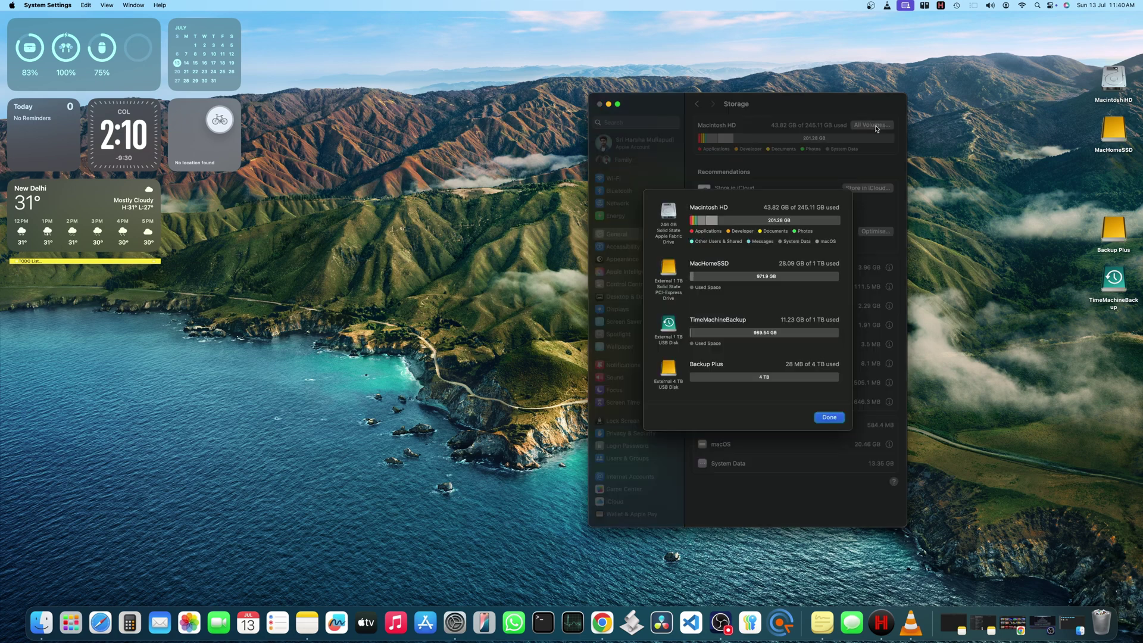